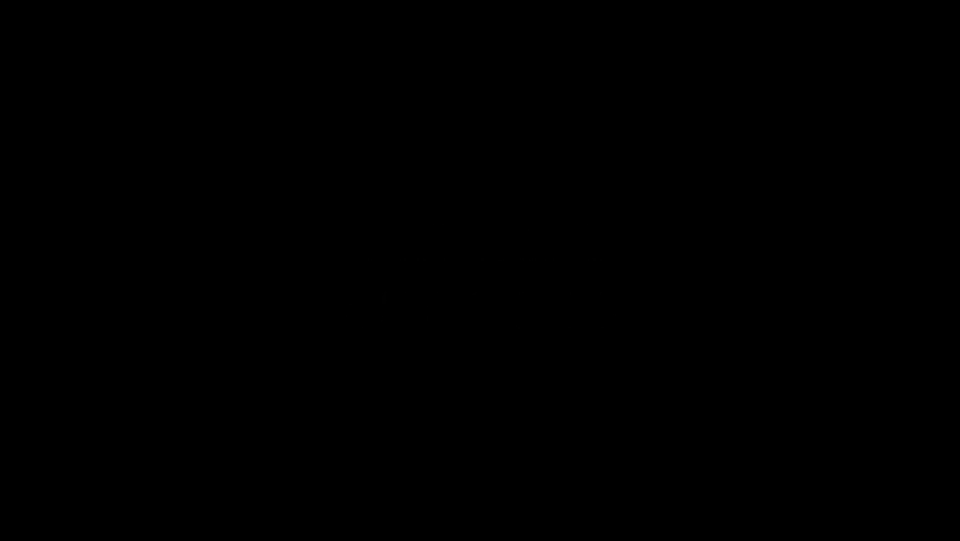
Refresh the desktop, then launch Word 2016 by searching for 'wo'.
right_click(412, 113)
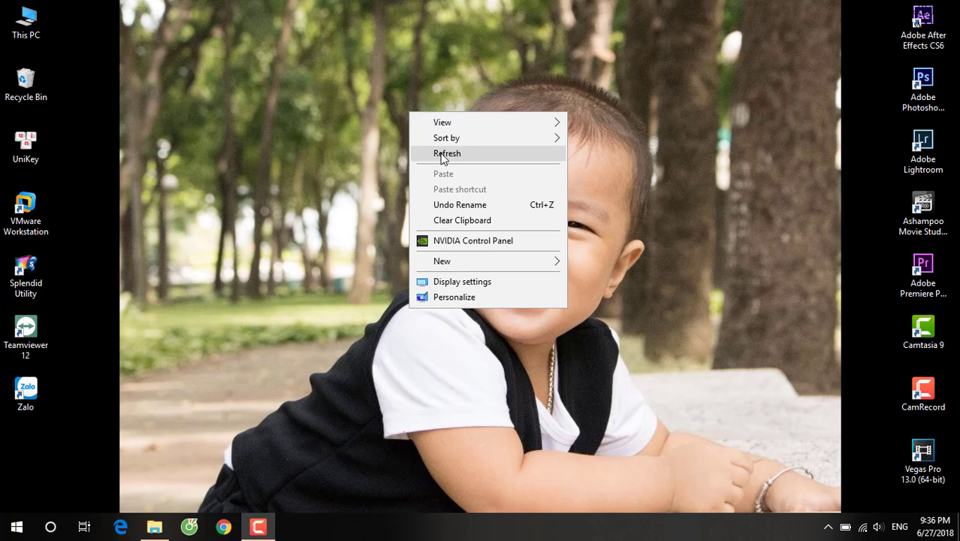
left_click(435, 153)
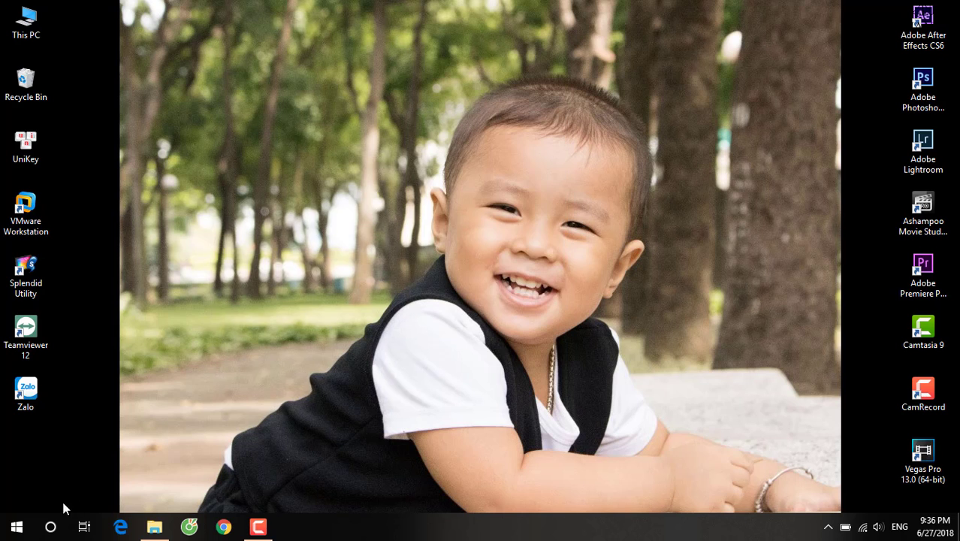
left_click(51, 527)
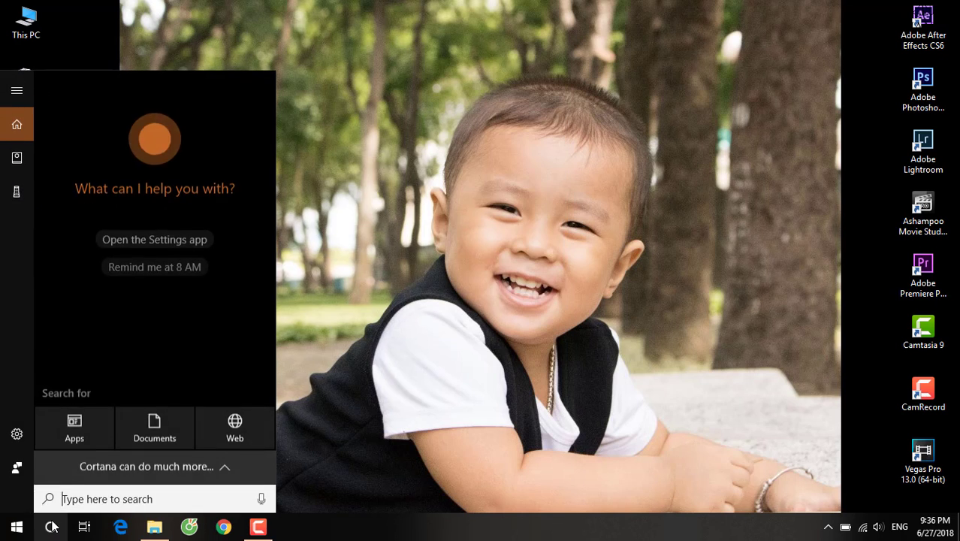
type("wo")
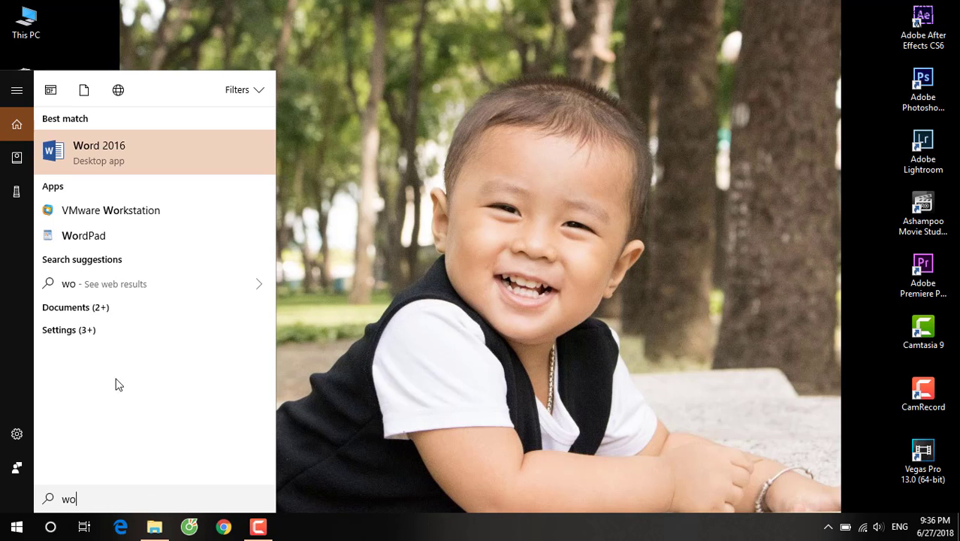
left_click(120, 154)
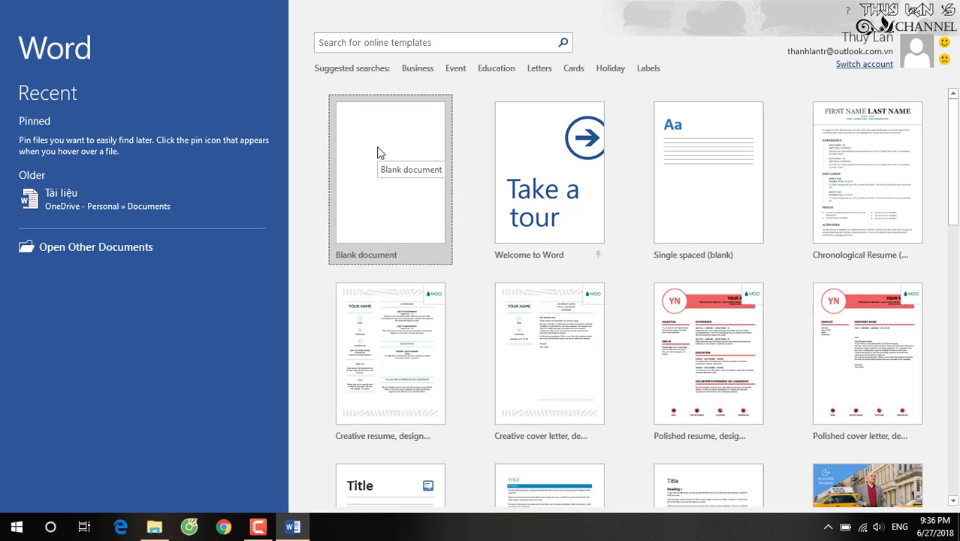
Create a blank document and set the font size to 16.
left_click(425, 195)
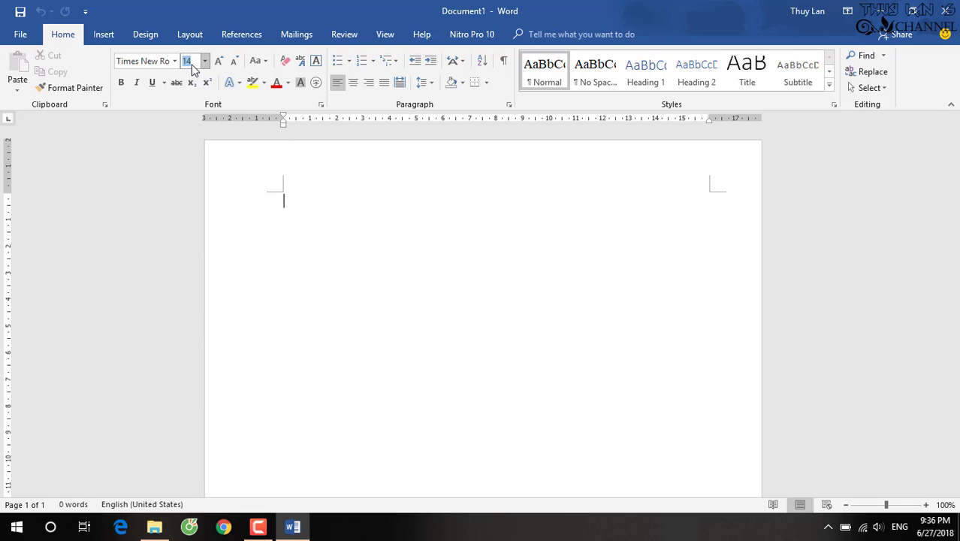
type("16")
key("Return")
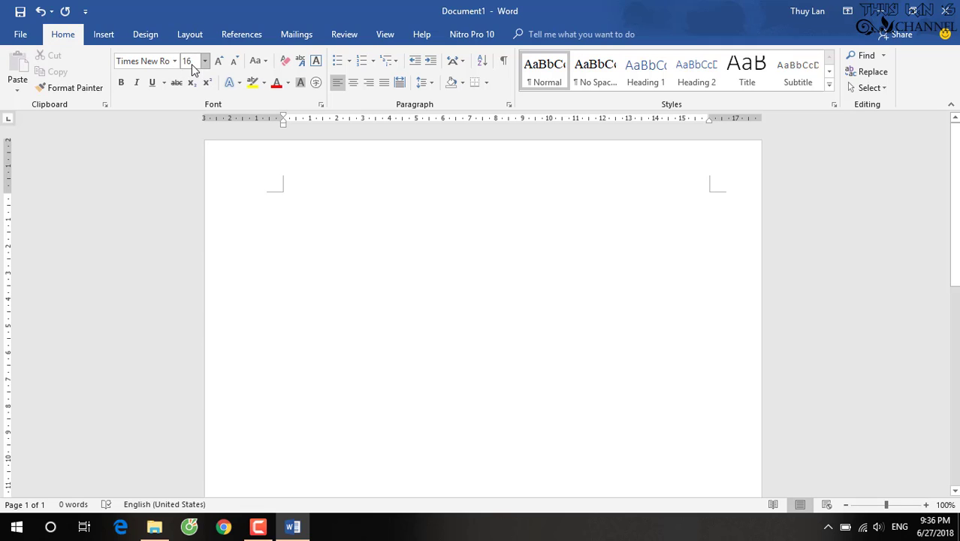
Type the greeting 'Chào các bạn,' and begin a line about red jagged underlines in Word.
type("Cha")
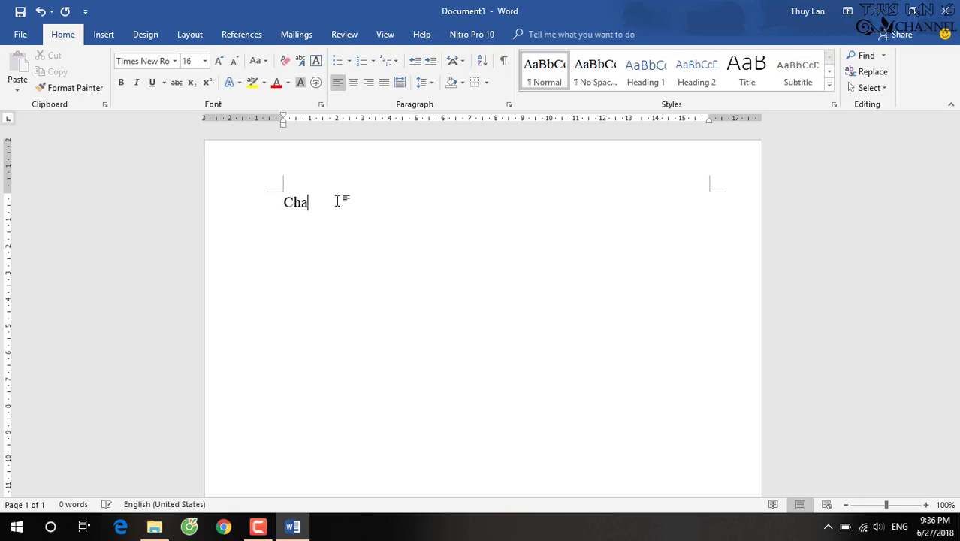
type("o các")
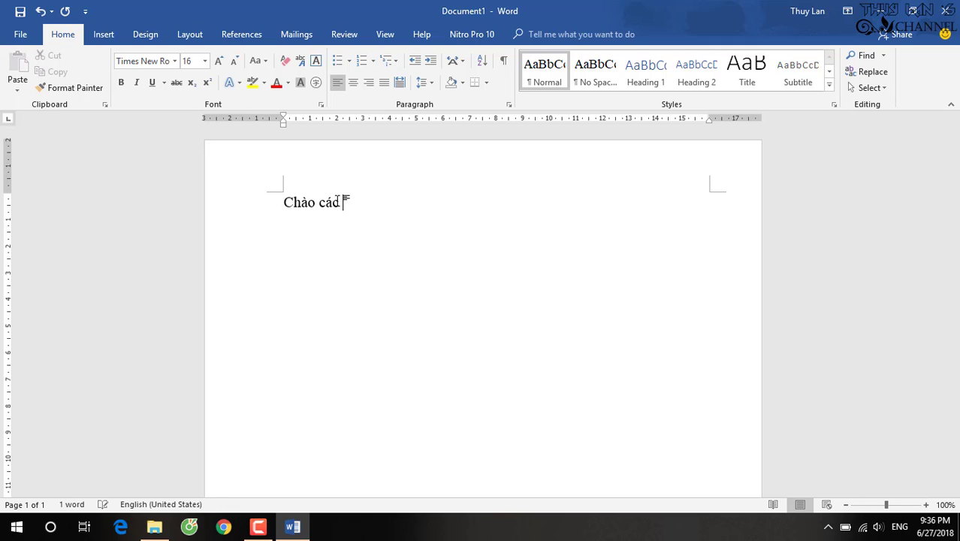
type(" bạn,")
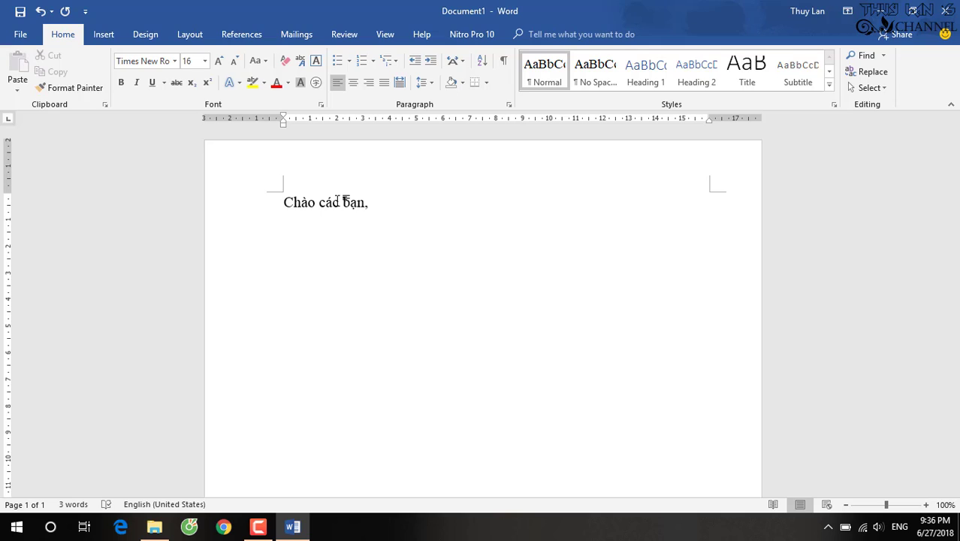
key("Return")
type("Tro")
type("ng word, ")
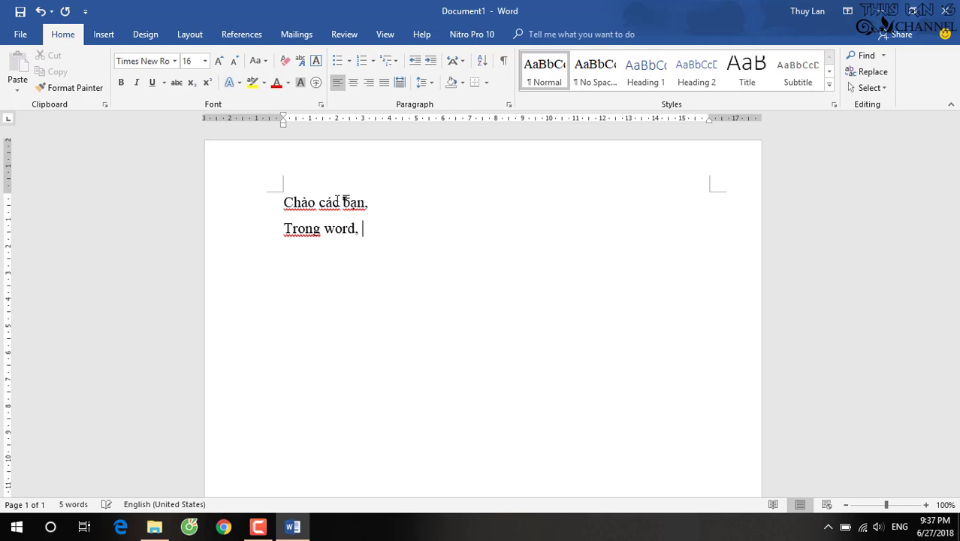
type("khi ba")
type("n go")
type(" t")
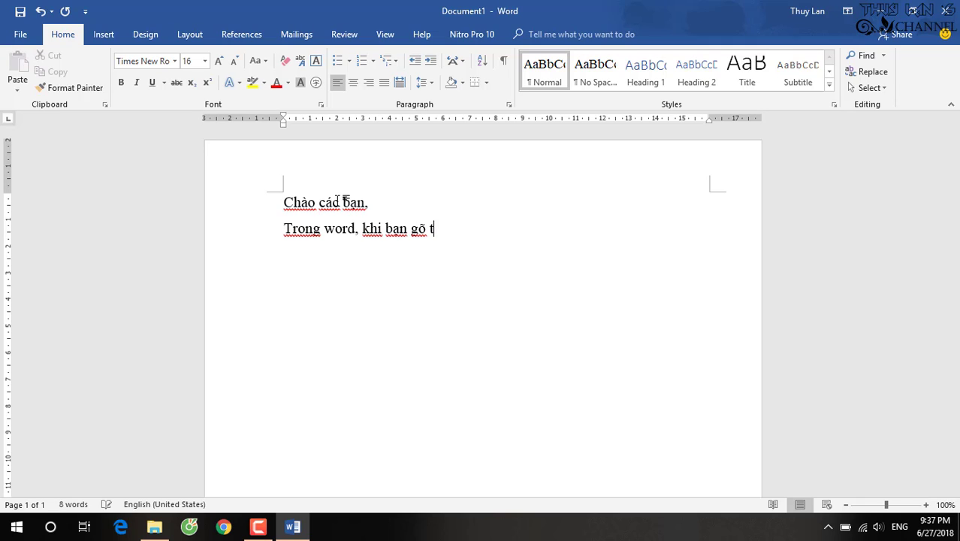
type("iếng Vieệt,")
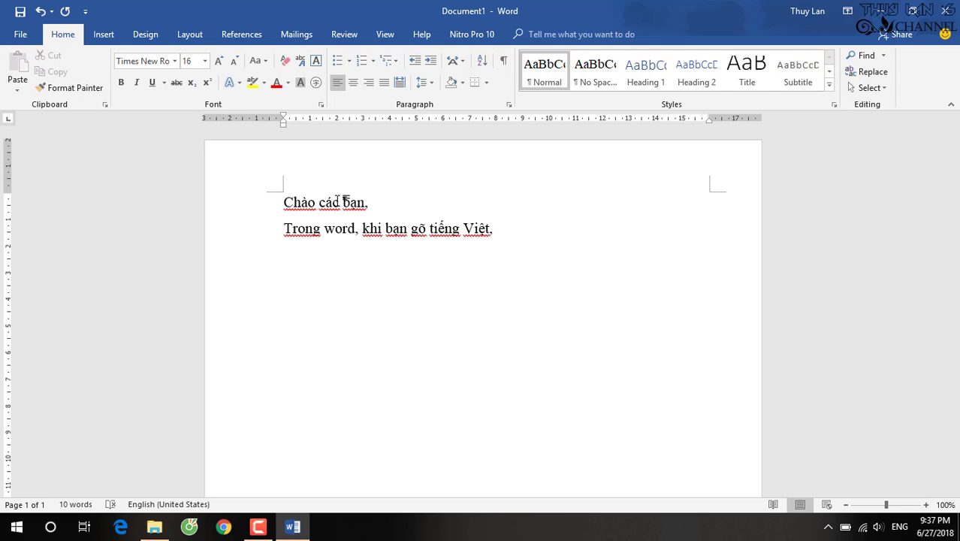
type(" s")
type("ẽ có ca")
type("c đuơ")
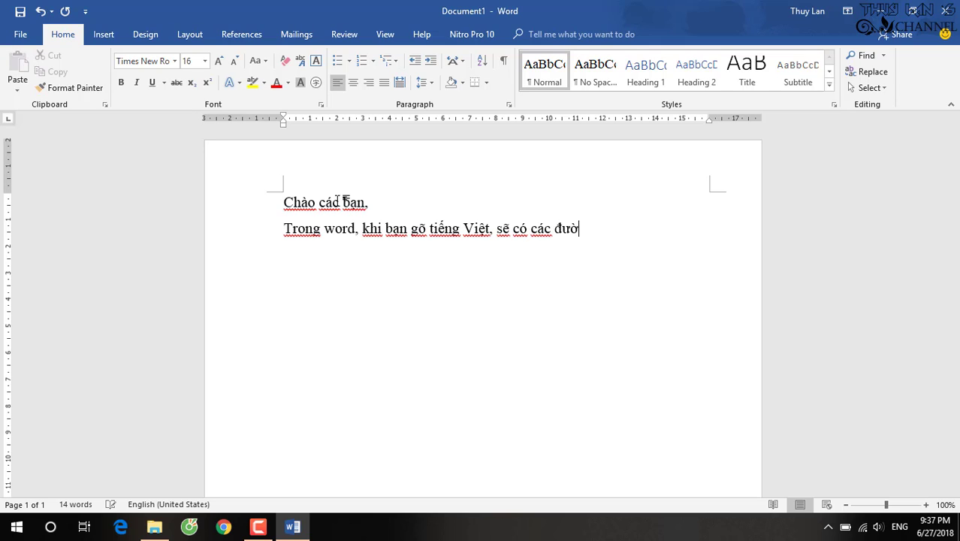
type("ng ")
type("gạch đ")
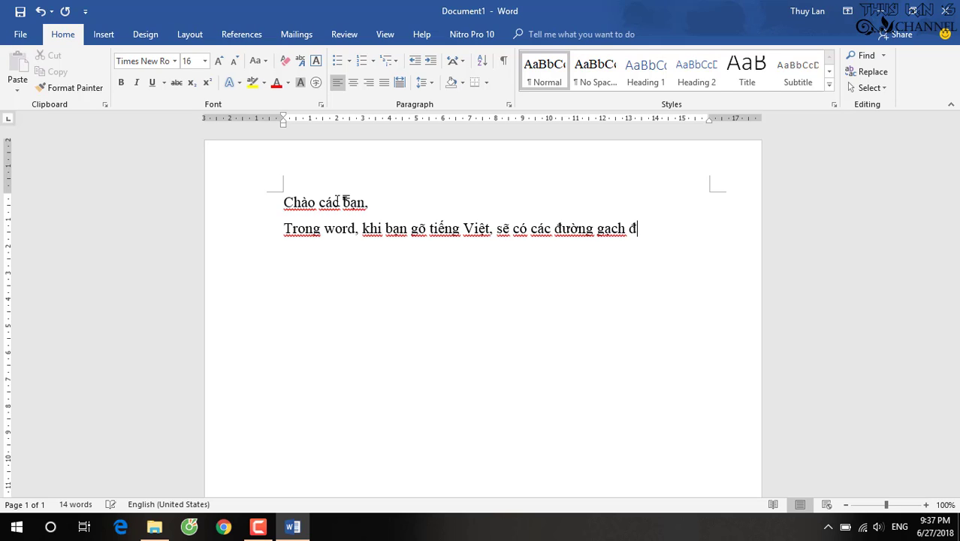
type("ỏ ")
type("dang ră")
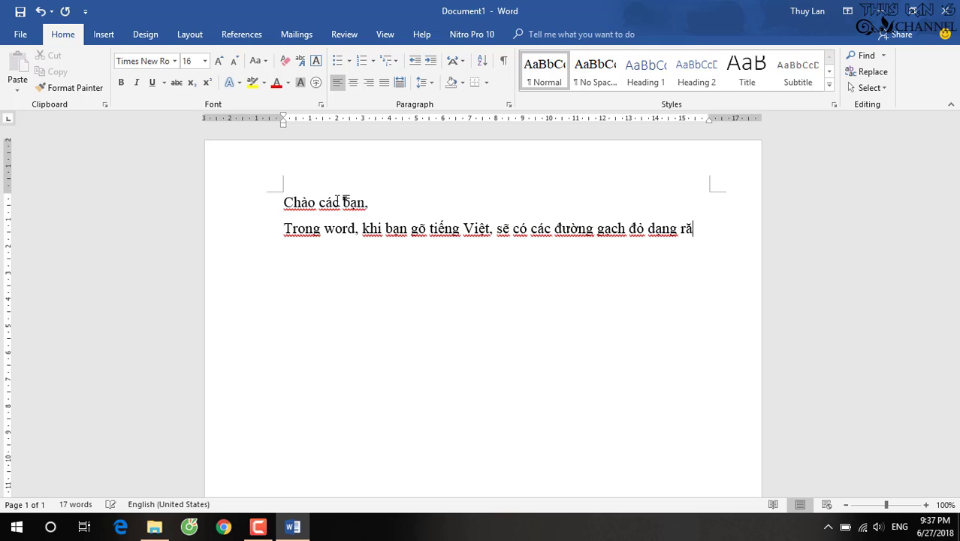
type("ng cưa")
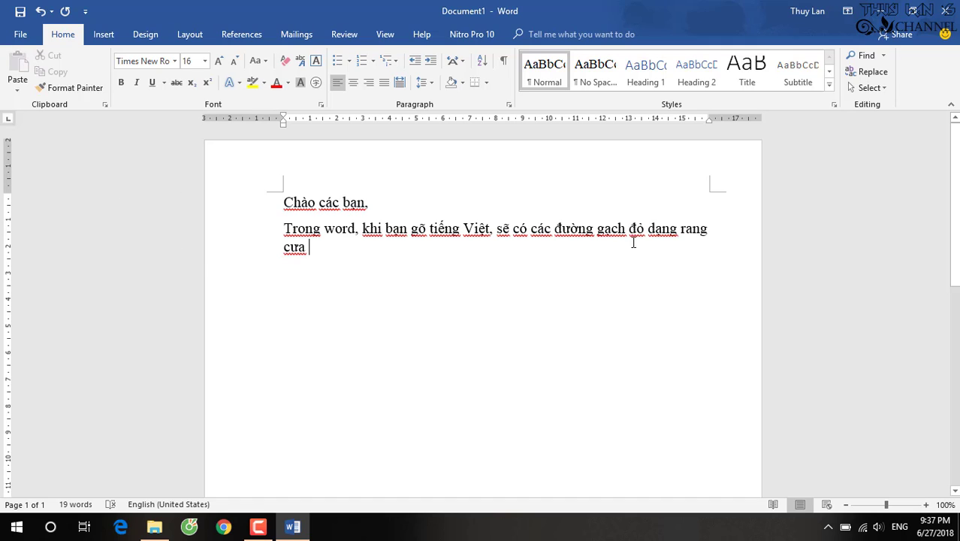
Finish the second paragraph: the red underlines are hard to read and tire the eyes.
left_click(693, 228)
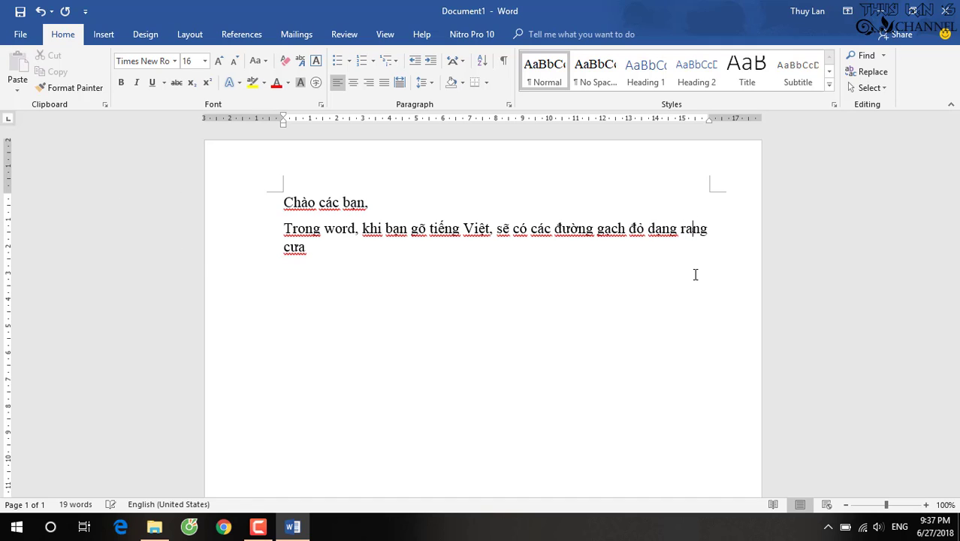
type("ă")
key("ctrl+End")
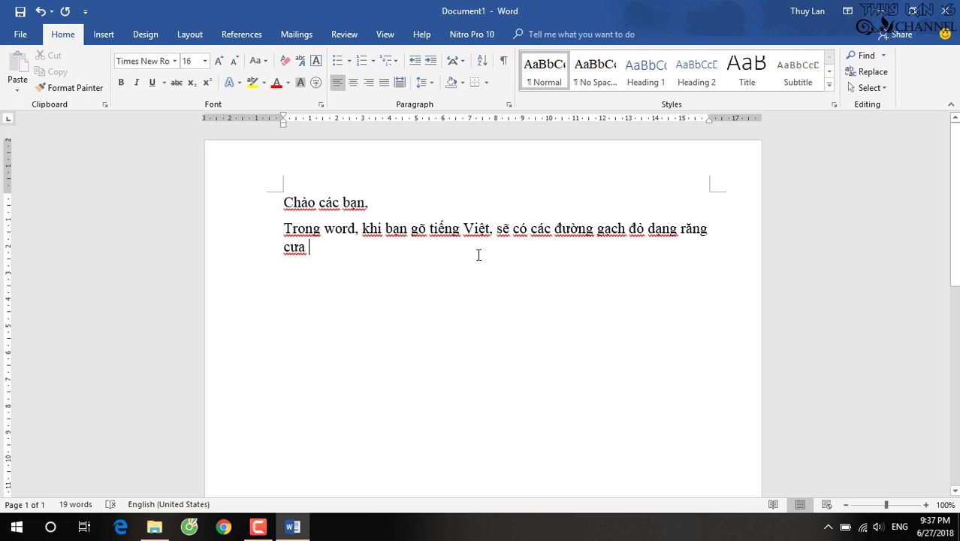
type("dưới")
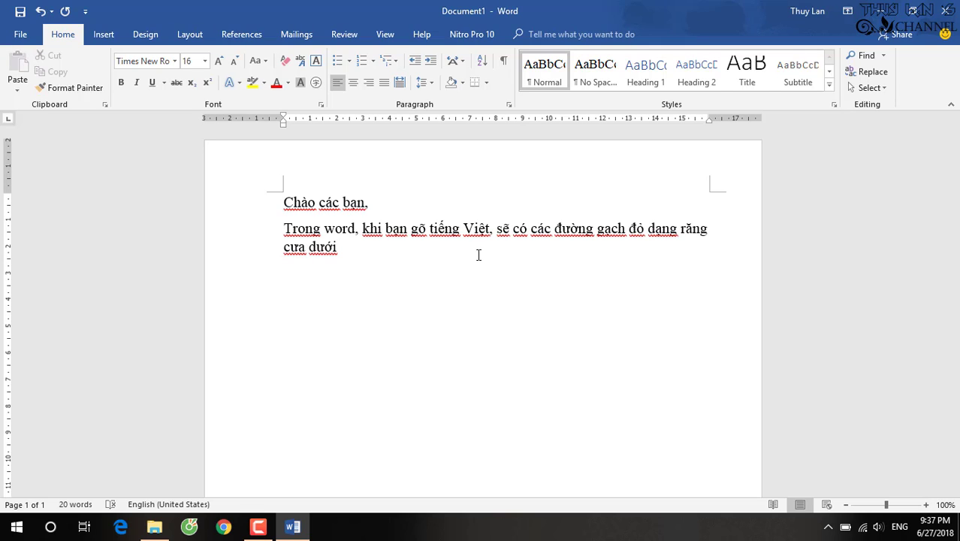
type(" chân chư")
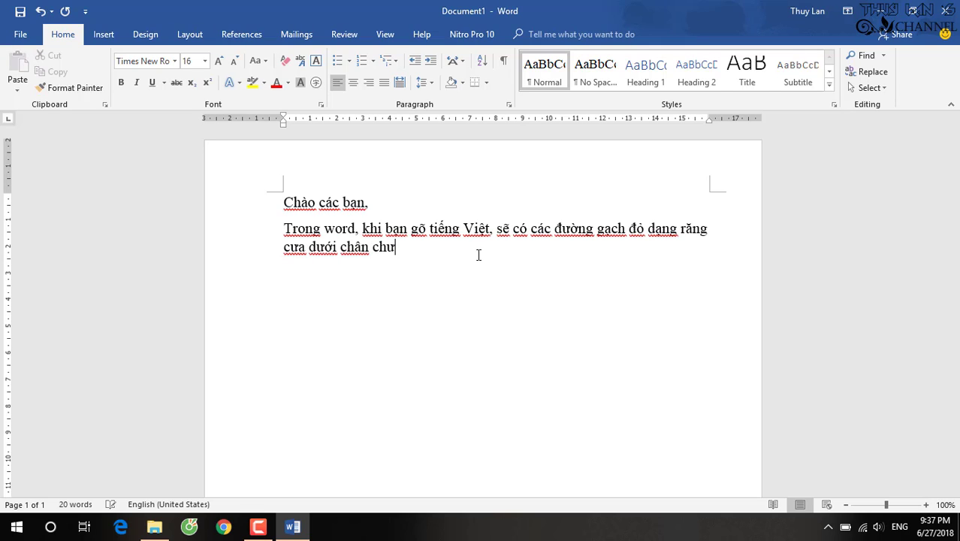
type(", ")
type("điêu")
type("̀ nay sẽ ")
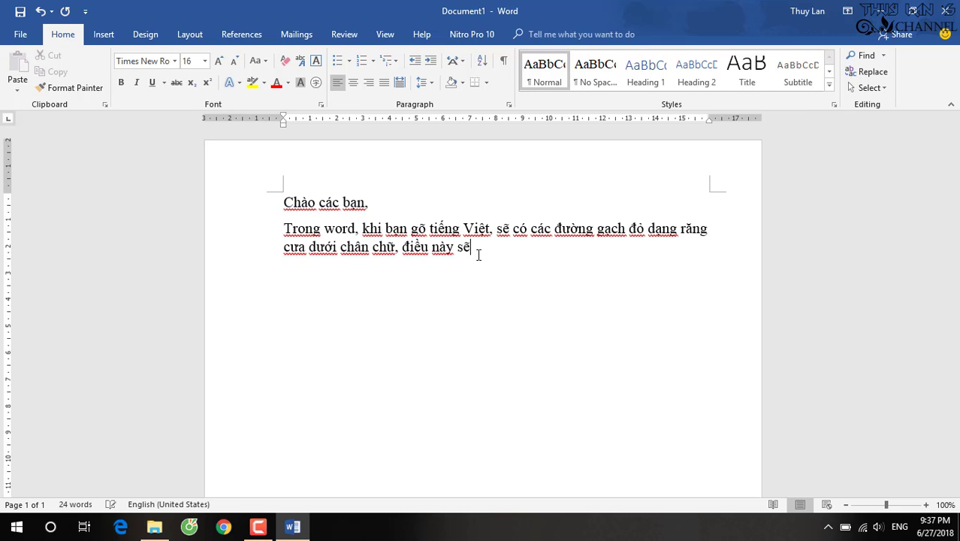
type("g")
type("ây khó nhìn")
type(". ")
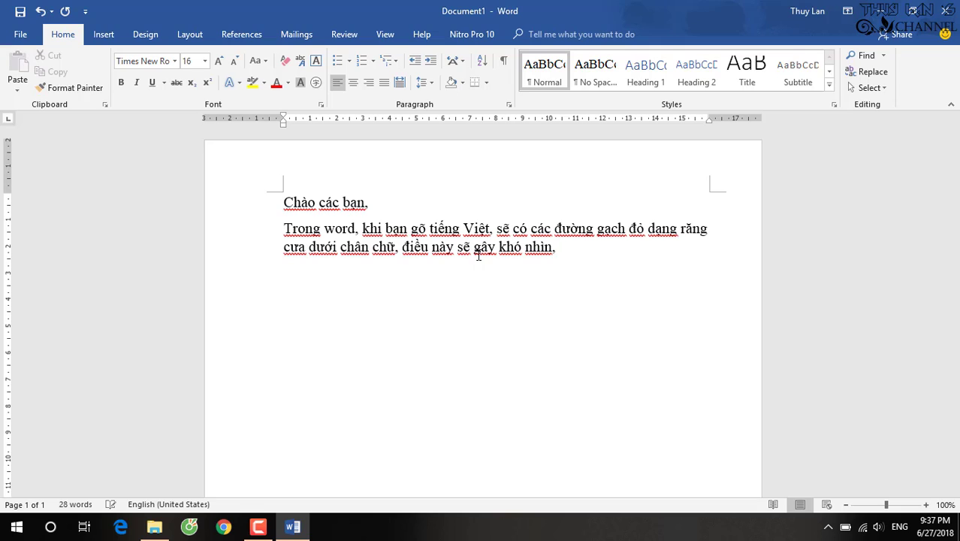
type("và khi nh")
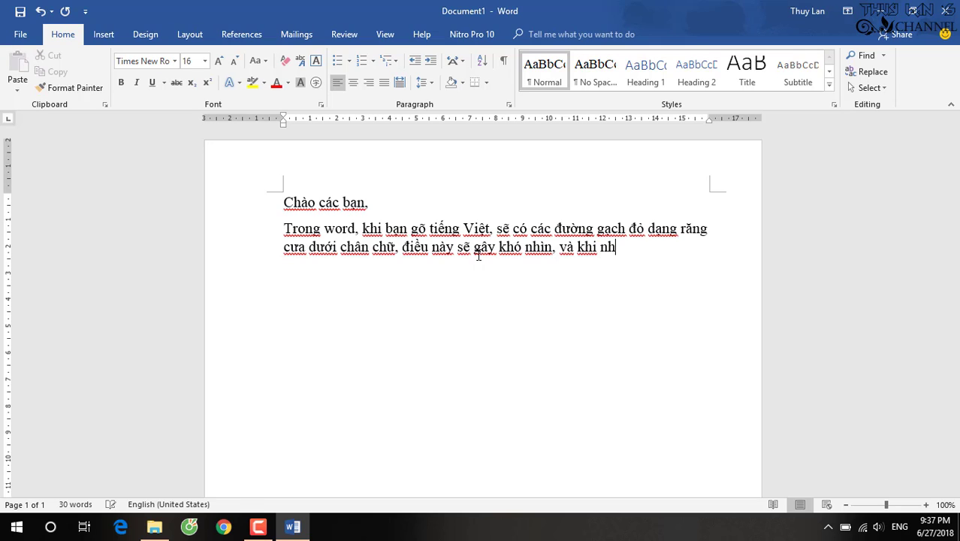
type("ìn lâu de")
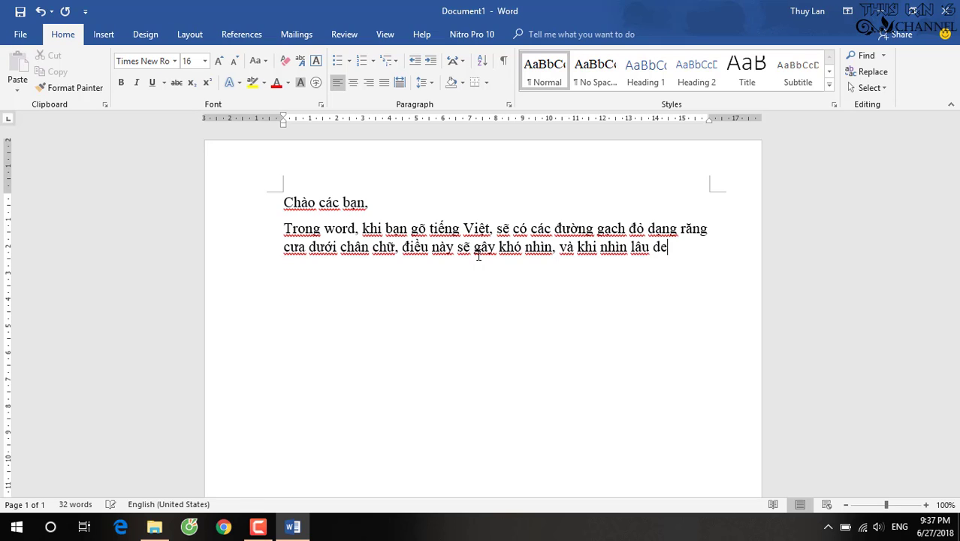
type("ễ gây mo")
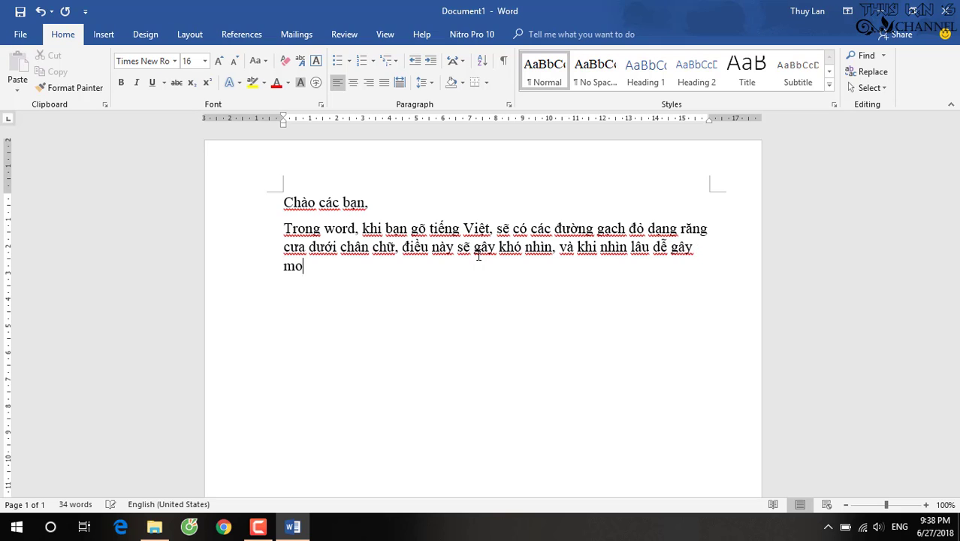
type("ỏi măắt")
type(".")
type(" Nếu vă")
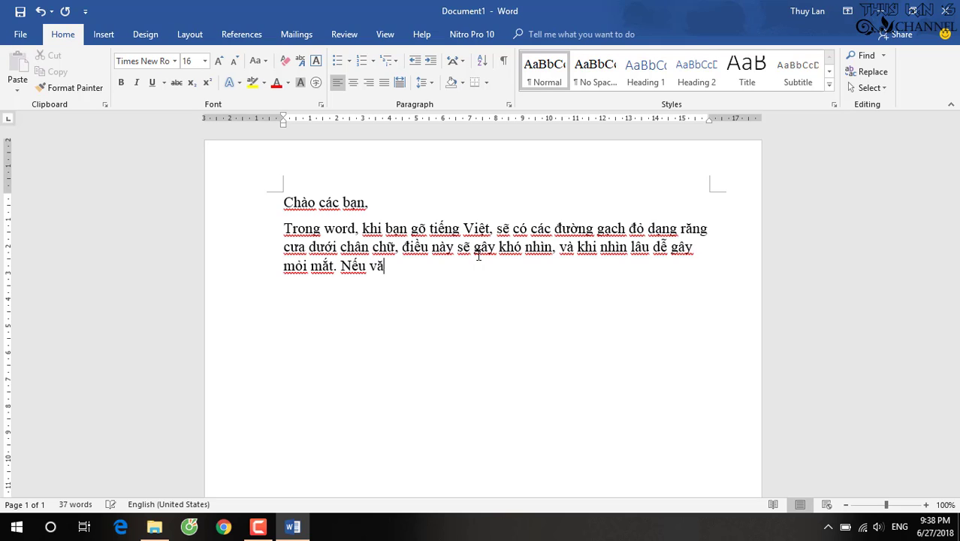
type("n bản dài ")
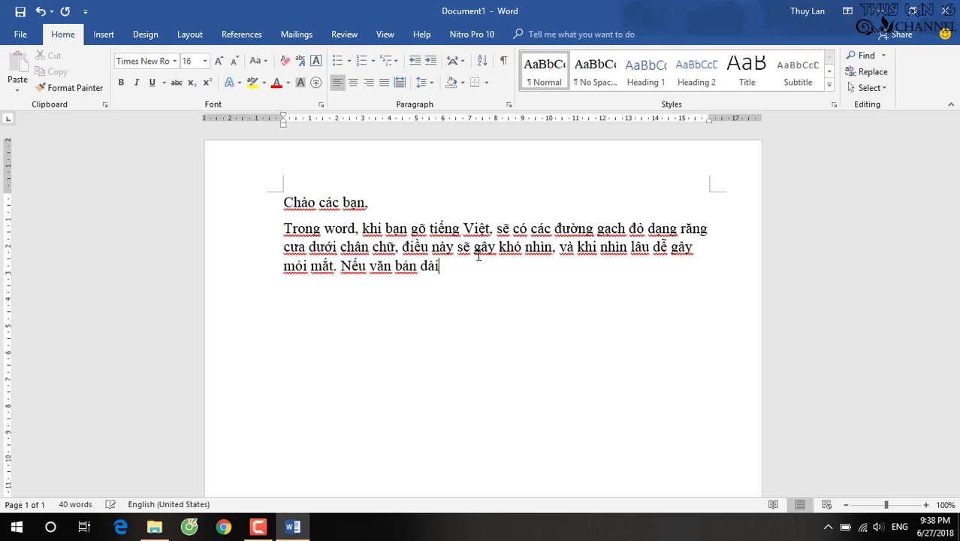
type("v")
type("ài chục tra")
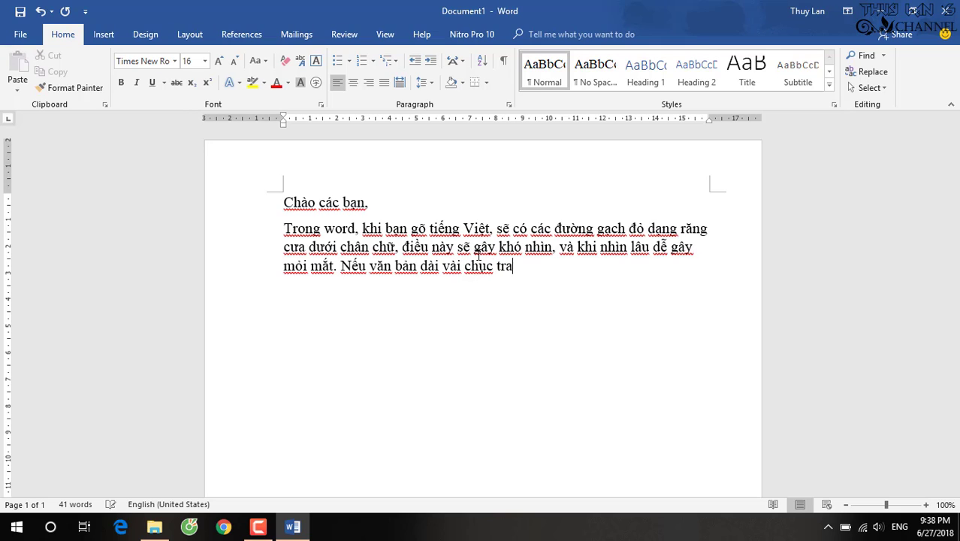
type("ng chắc ")
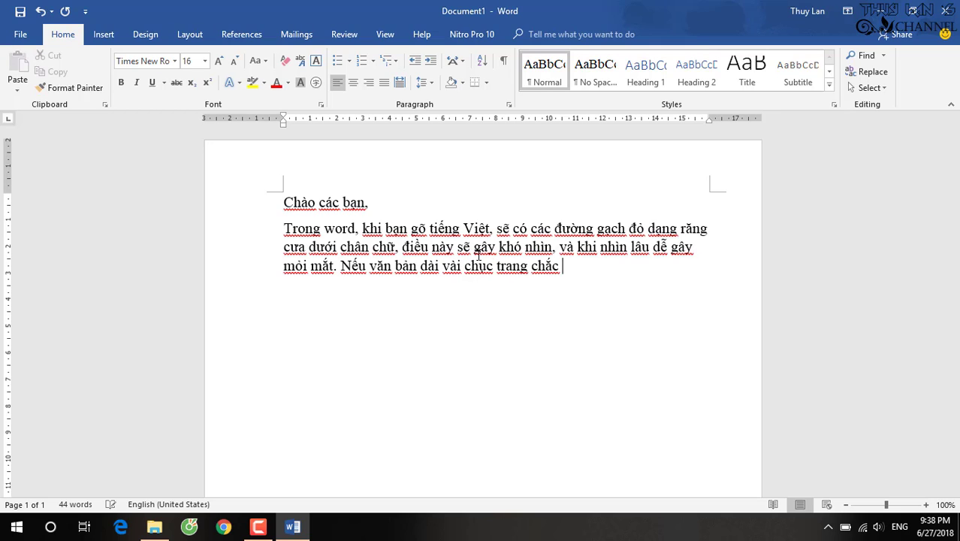
type("các ban")
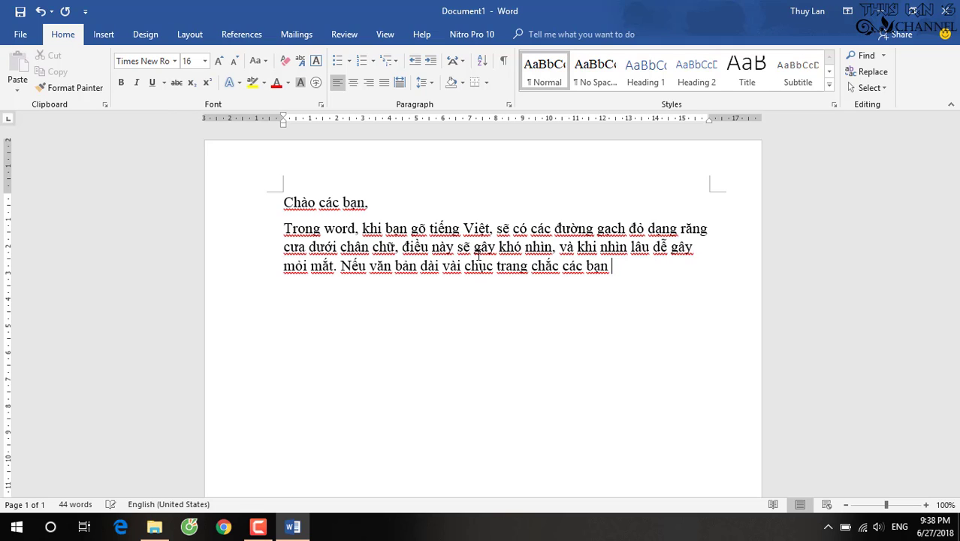
type(" s4")
key("BackSpace")
type("ẽ ")
type("không m")
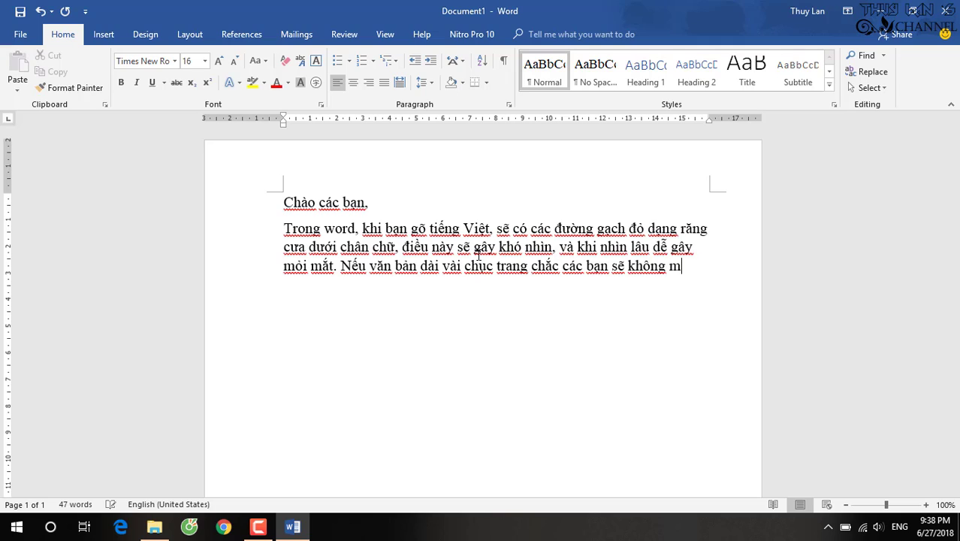
type("uoốn ")
type("xem ")
type("l")
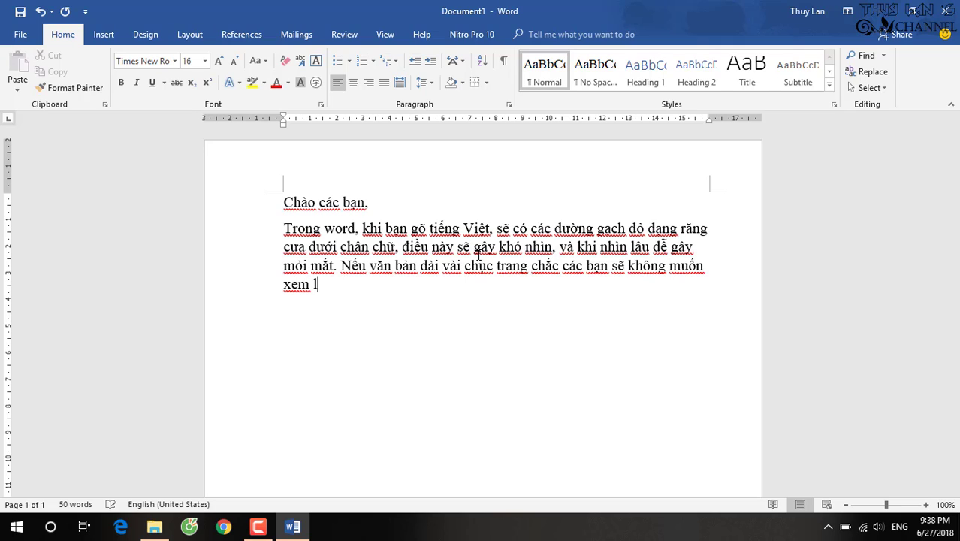
type("uôn.")
key("Return")
Add a paragraph explaining spell check is meant only for typing English text.
type("Mình s")
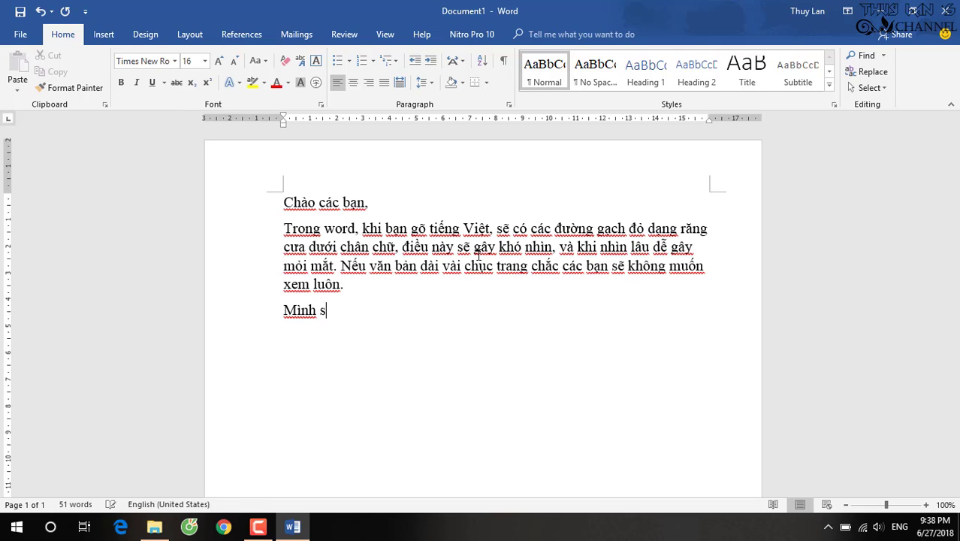
type("ẽ hương dâ")
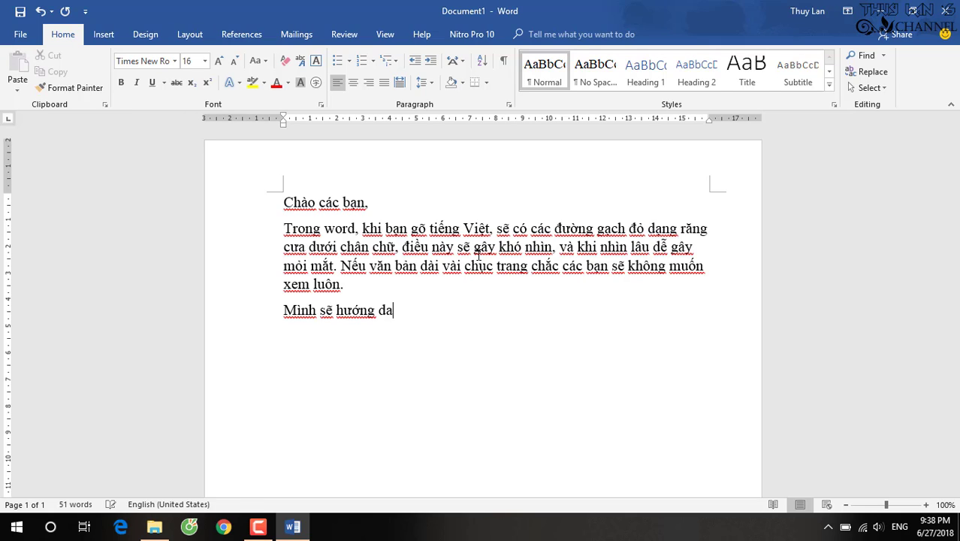
type("n")
type(" cach ")
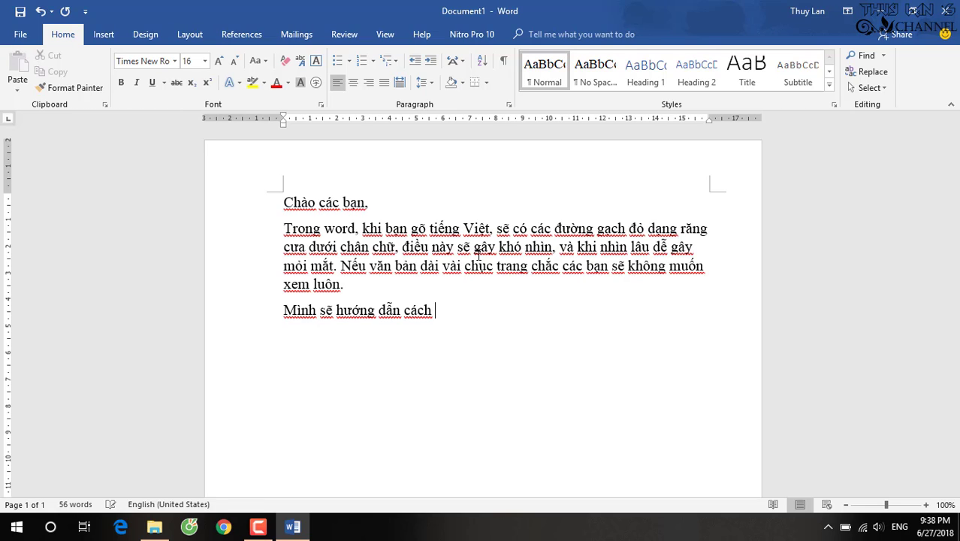
type("tắt")
type(" cái nay. ")
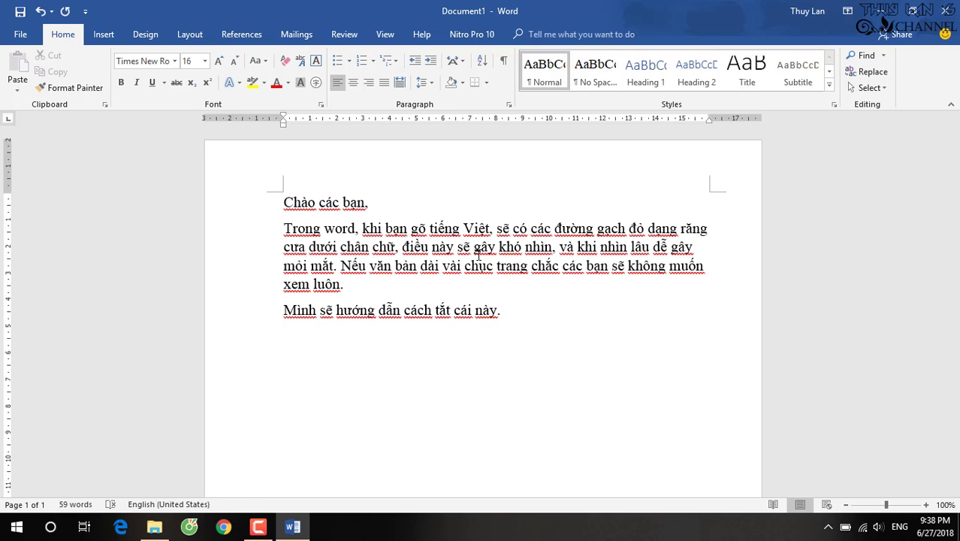
type("Nó goi")
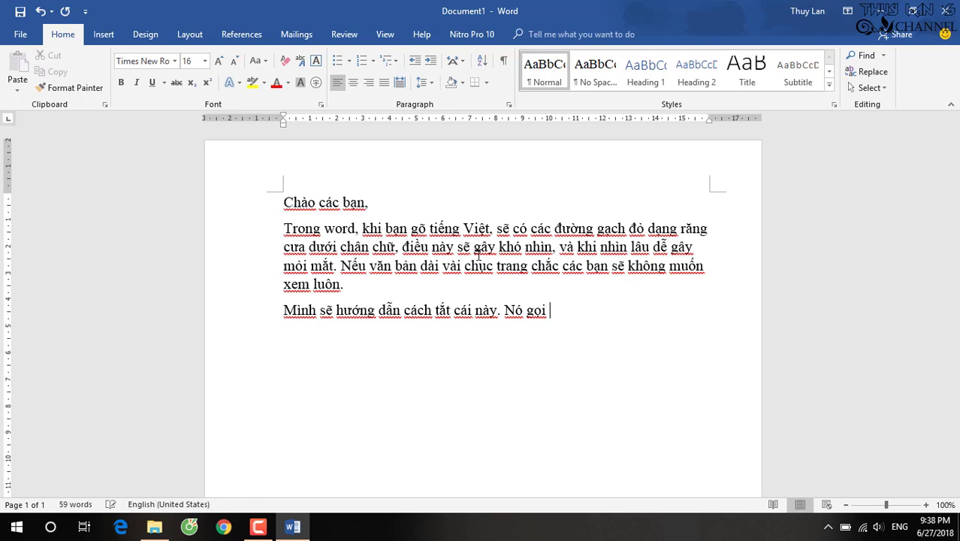
type(" là kiểm")
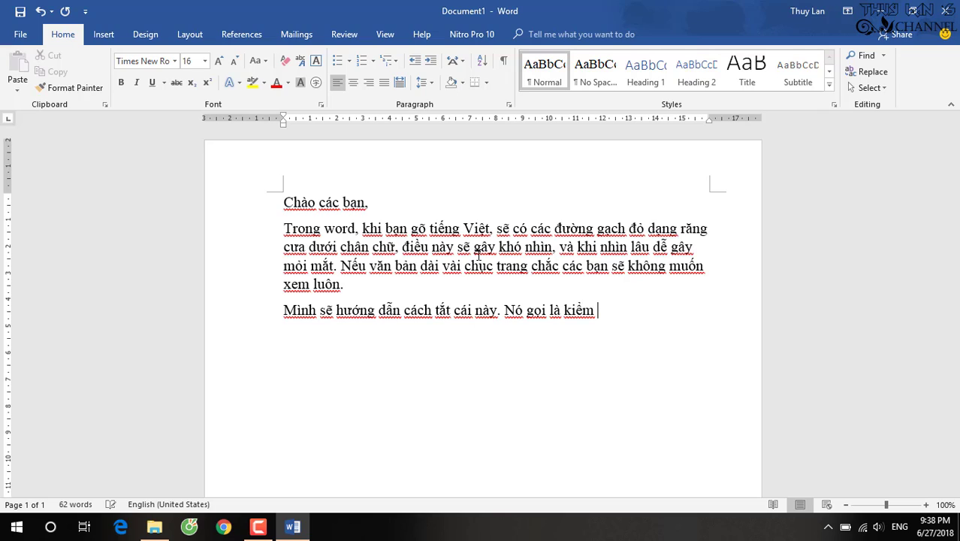
type(" tra chính tả.")
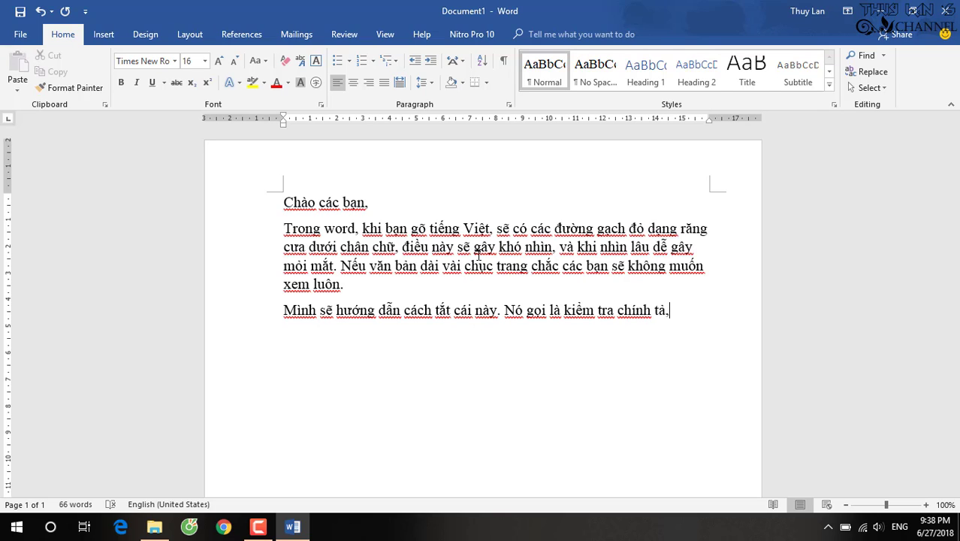
type(" chỉ dùn")
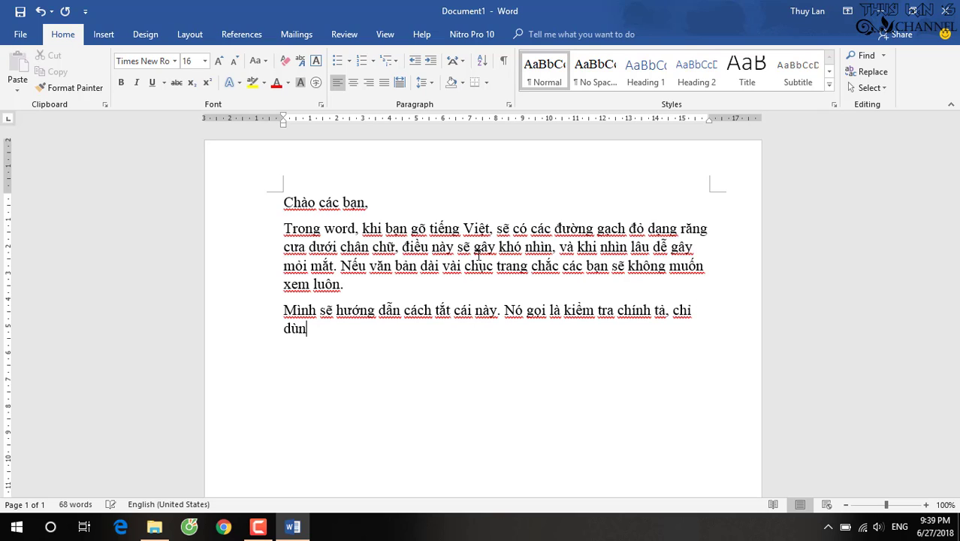
type("g ch")
key("BackSpace")
key("BackSpace")
key("BackSpace")
key("BackSpace")
key("BackSpace")
type("đ")
key("BackSpace")
type("dùng ")
type("khi ")
type("gõ van")
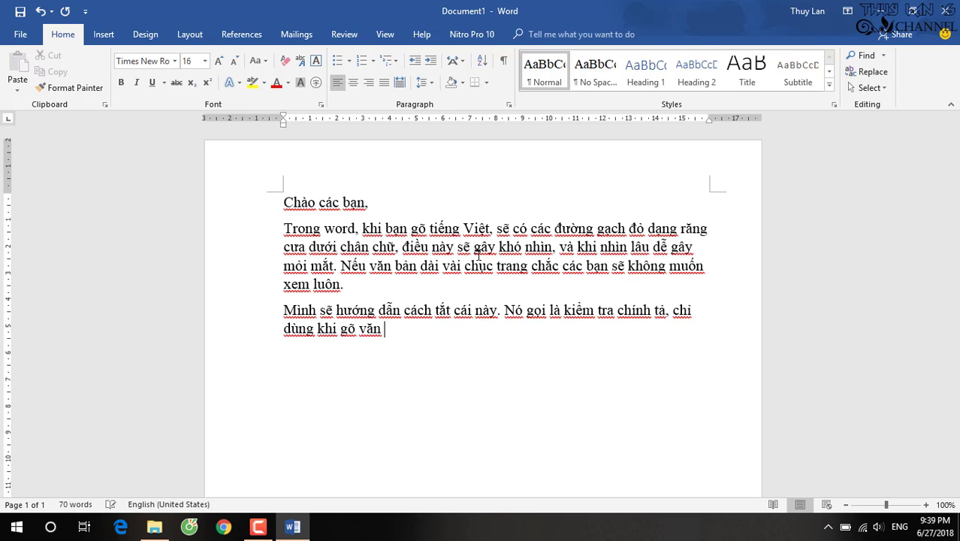
type(" ban ba92ng ")
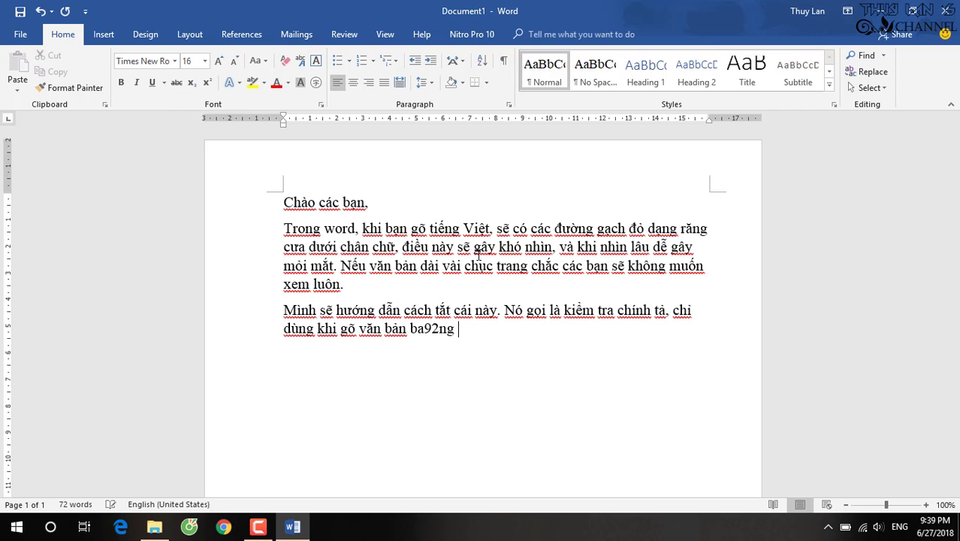
type("tiếng")
key("BackSpace")
key("BackSpace")
key("BackSpace")
key("BackSpace")
key("BackSpace")
key("BackSpace")
key("BackSpace")
key("BackSpace")
key("BackSpace")
key("BackSpace")
key("BackSpace")
type("ăn bản bằng tiến")
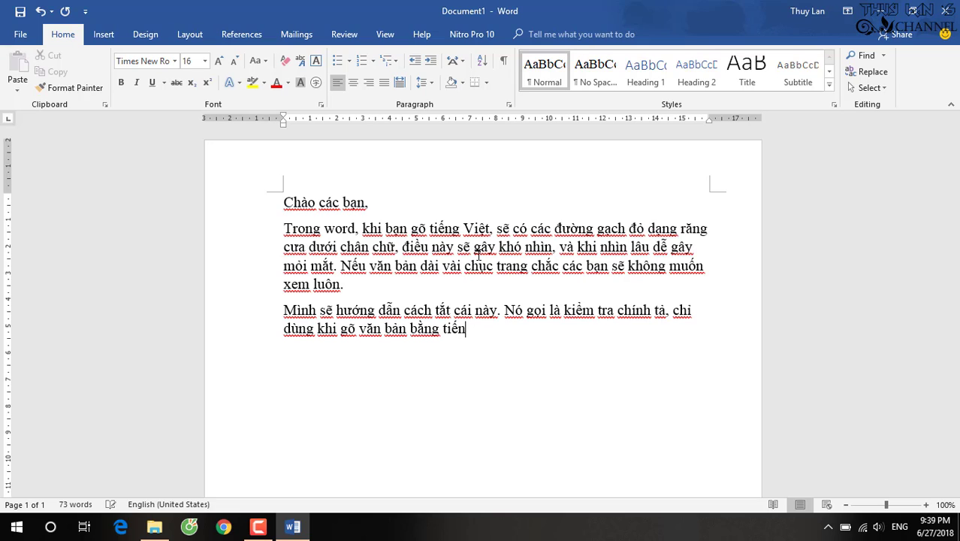
type("g Anh.")
key("Return")
Type the closing line 'Các bạn nhìn kỹ, mình sẽ làm chậm.' using Vietnamese input.
type("Các b")
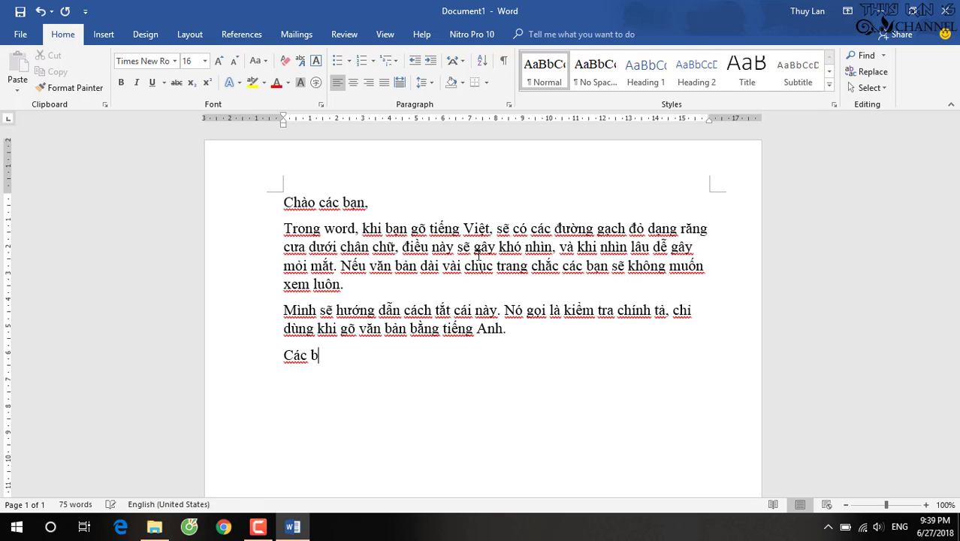
type("an nhìn k")
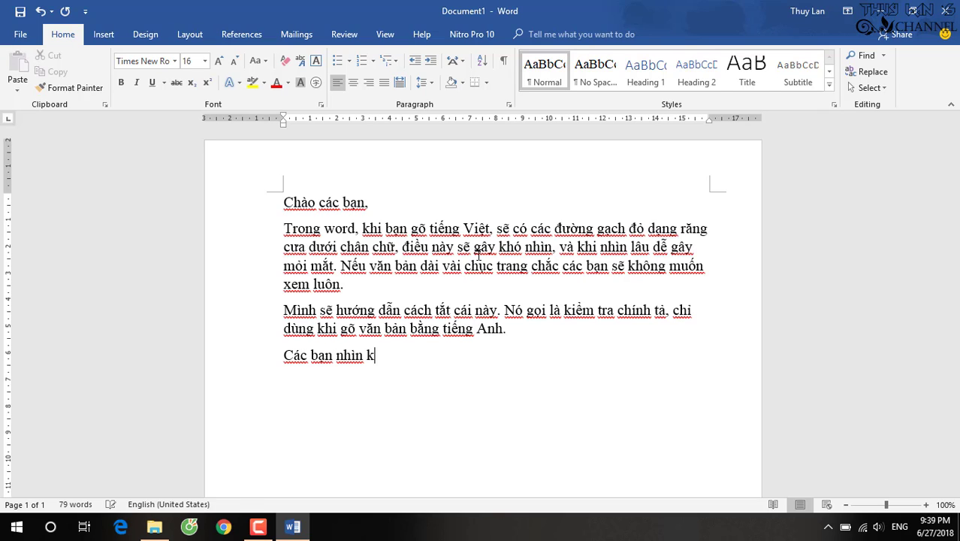
type("ỹ")
type(", mi")
type("nh se lam c")
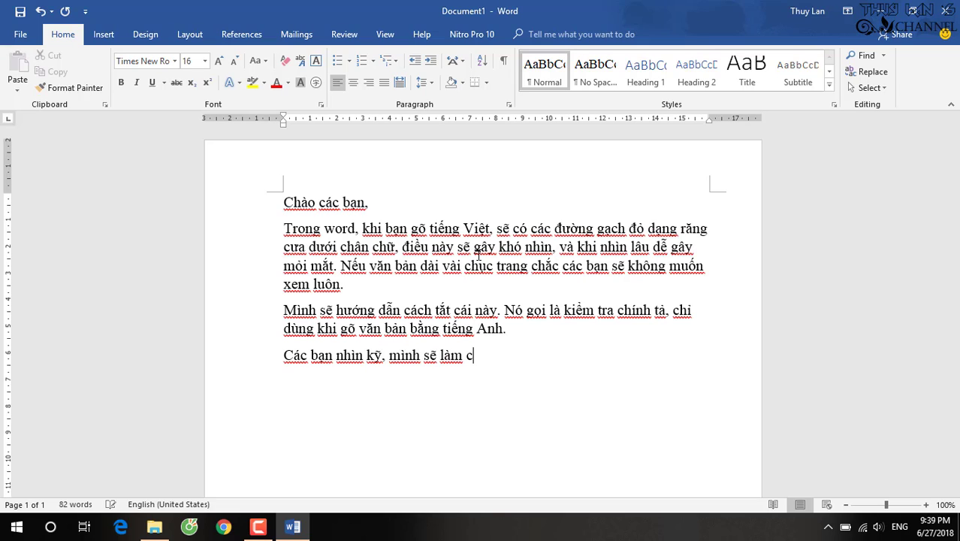
type("h6")
type("amj")
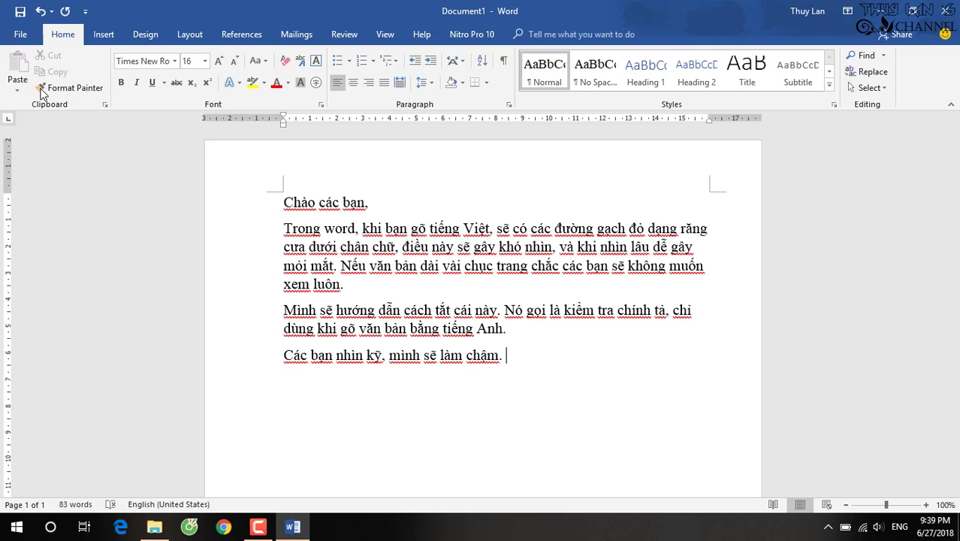
Open Word Options from the File backstage view.
left_click(19, 38)
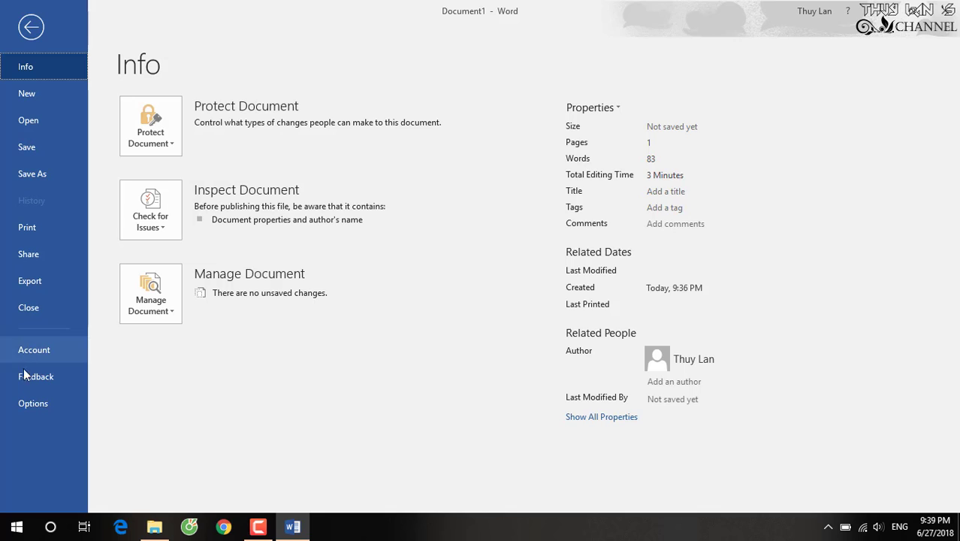
left_click(41, 407)
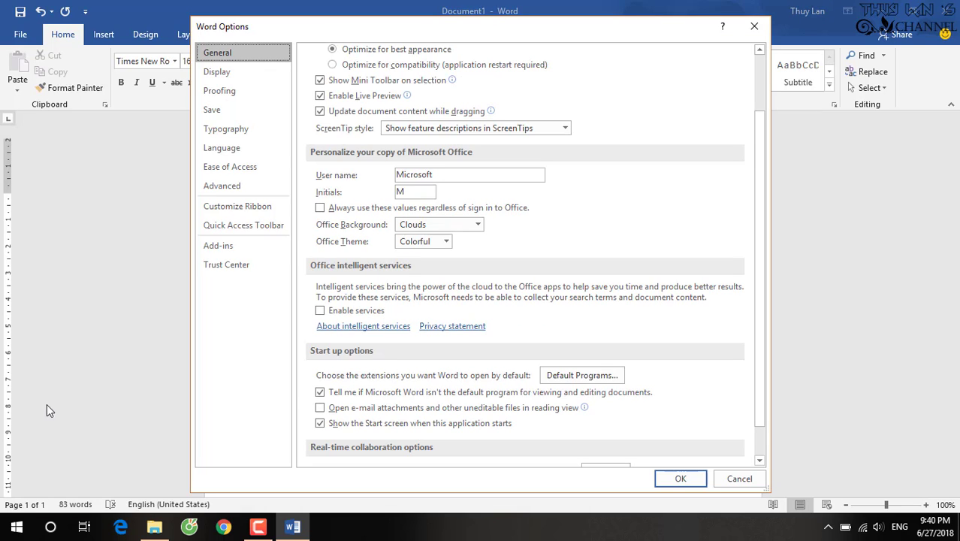
scroll(500, 167, "up", 2)
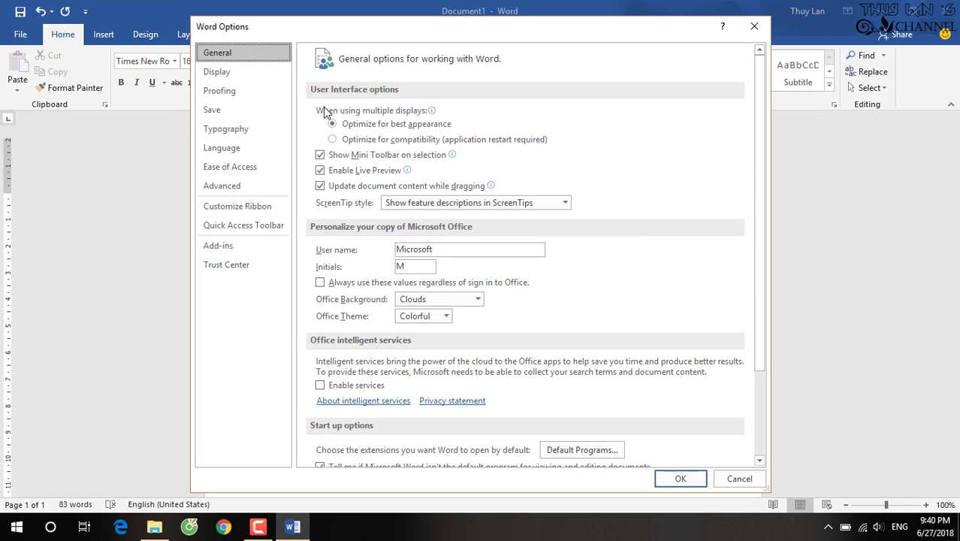
In Proofing, uncheck spelling-as-you-type, grammar marking, confused words and grammar-with-spelling, then confirm.
left_click(236, 93)
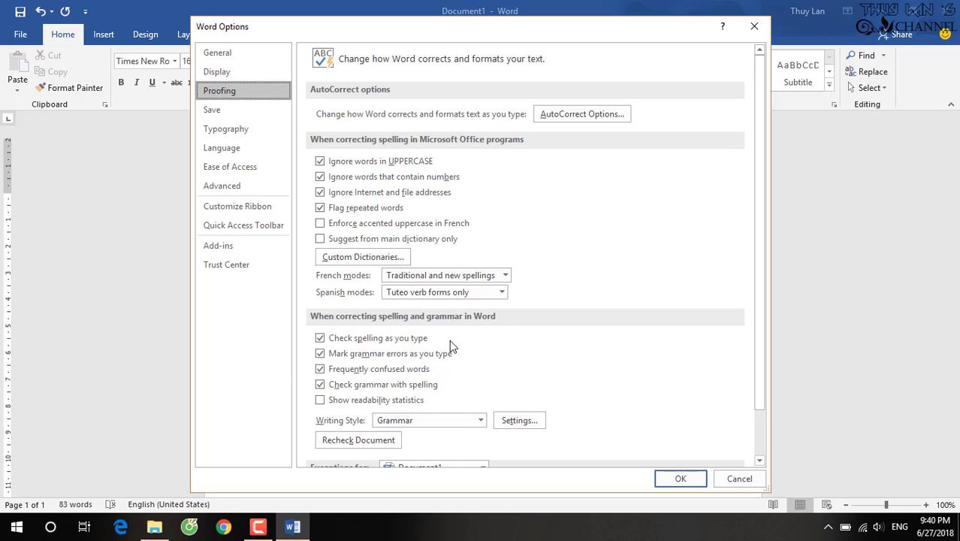
left_click(320, 385)
left_click(320, 369)
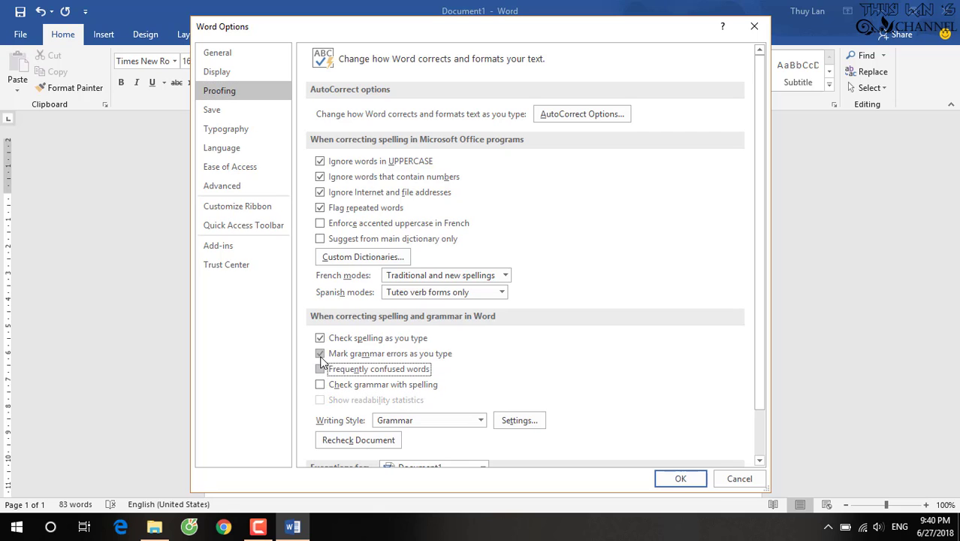
left_click(320, 354)
left_click(321, 340)
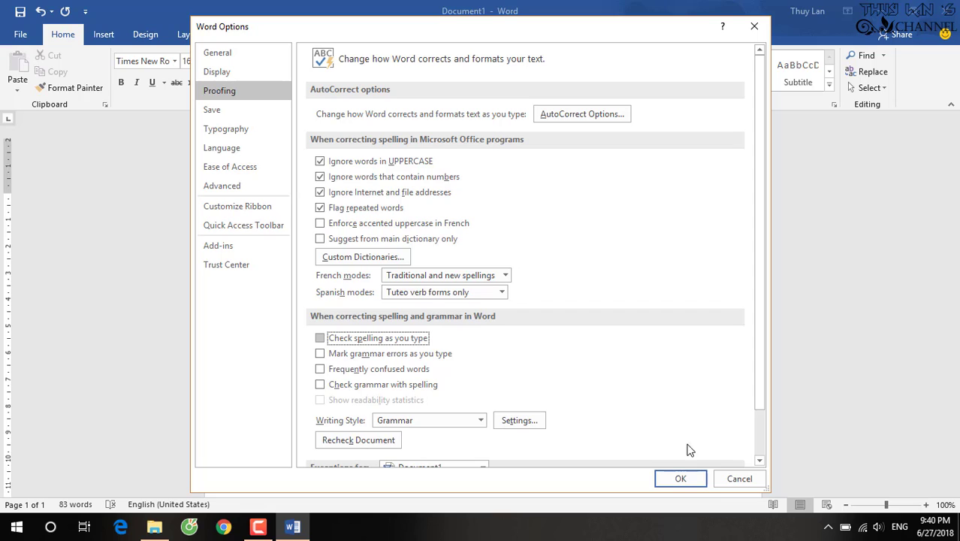
left_click(680, 480)
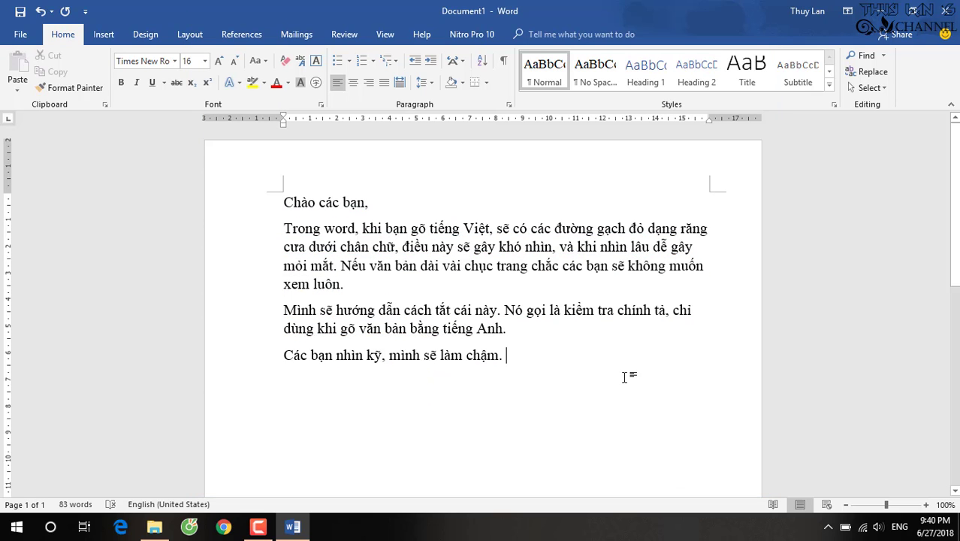
Add lines saying the red underlines are gone, then 'Chúc các bạn thành công'.
key("Return")
type("Các")
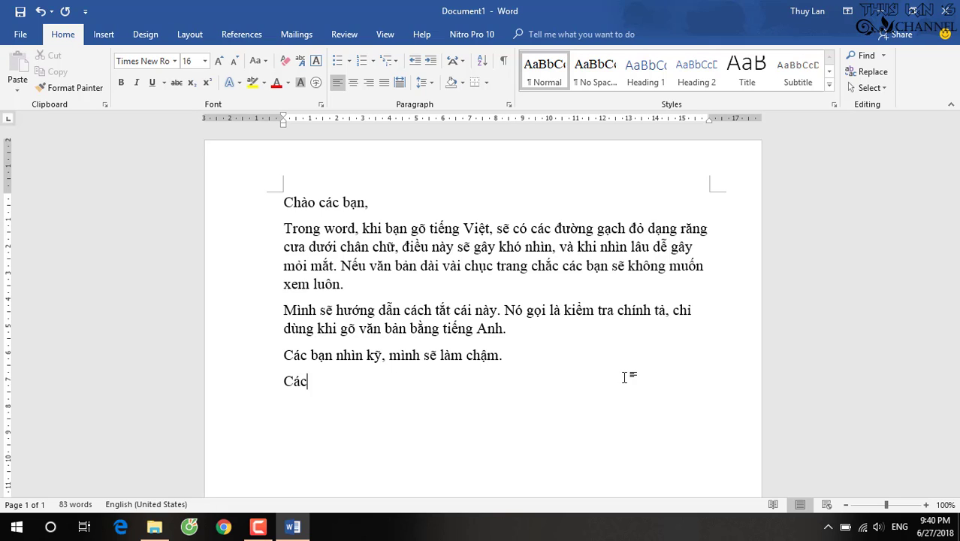
type(" ba")
type("thaấy")
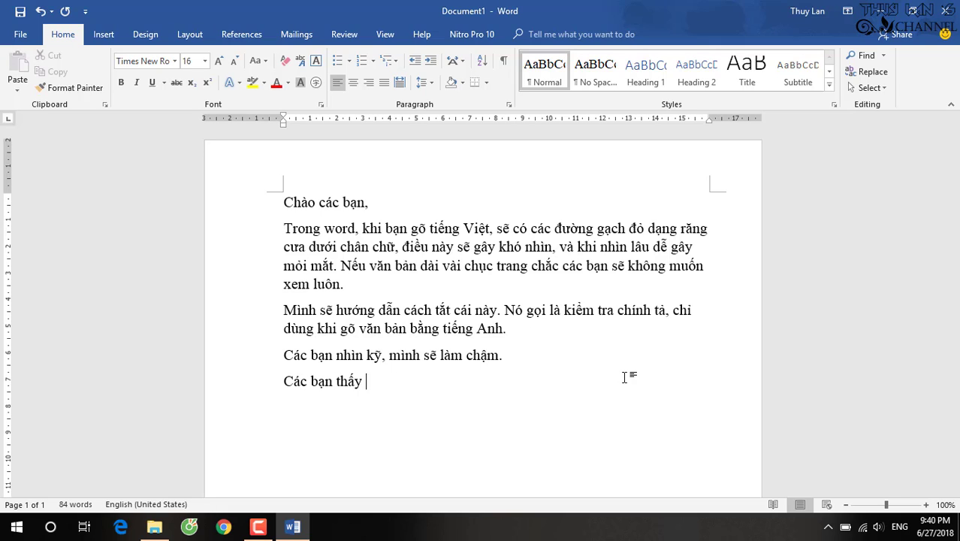
type(" đóác d")
type("0uo72ng")
key("BackSpace")
key("BackSpace")
key("BackSpace")
key("BackSpace")
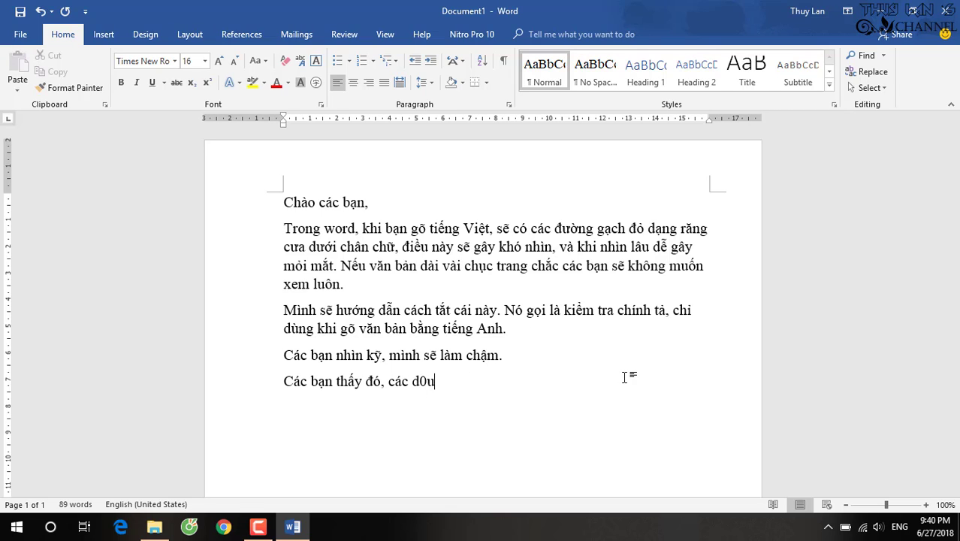
key("BackSpace")
key("BackSpace")
key("BackSpace")
type("đu")
type("ng gạch")
type("đỏ")
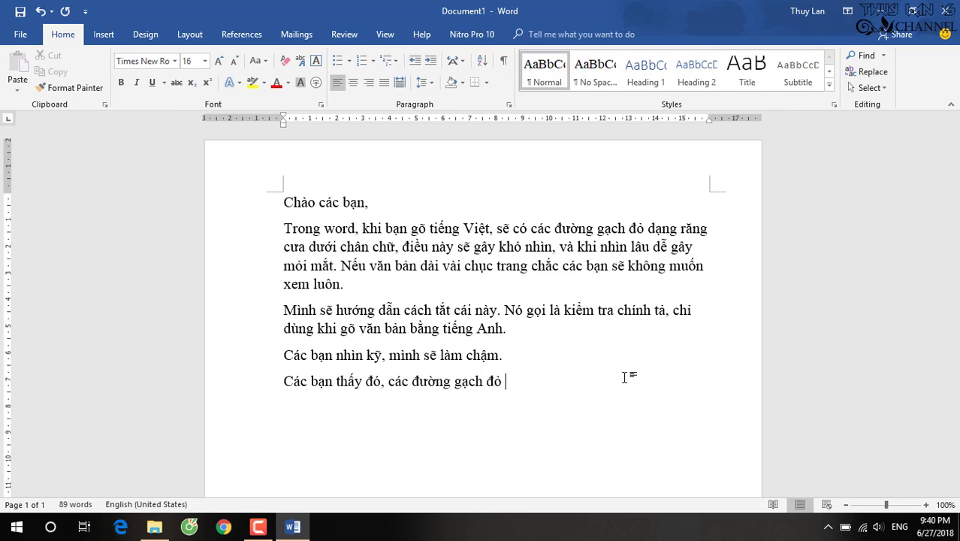
type(" đã mất,")
type("và văn ba")
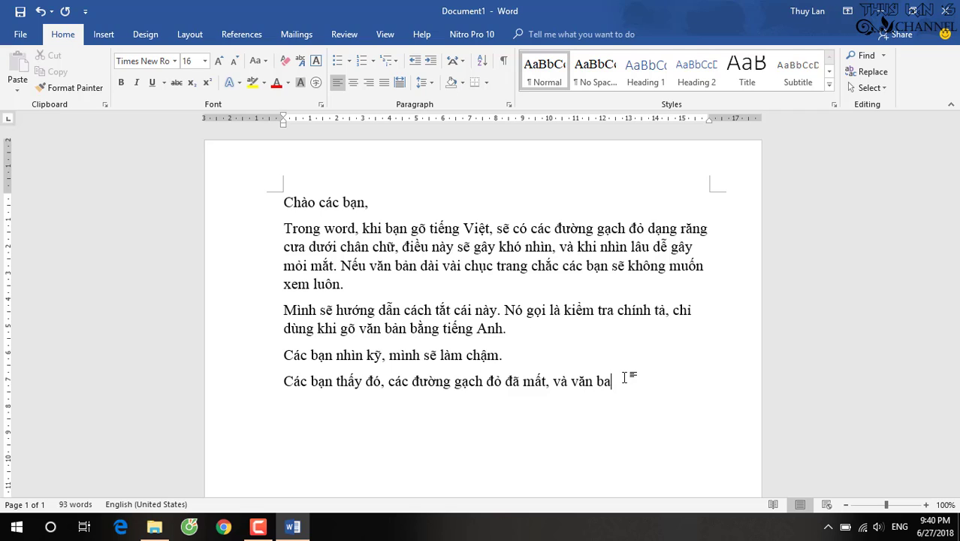
key("BackSpace")
type("ản dễ")
type(" nhìn h")
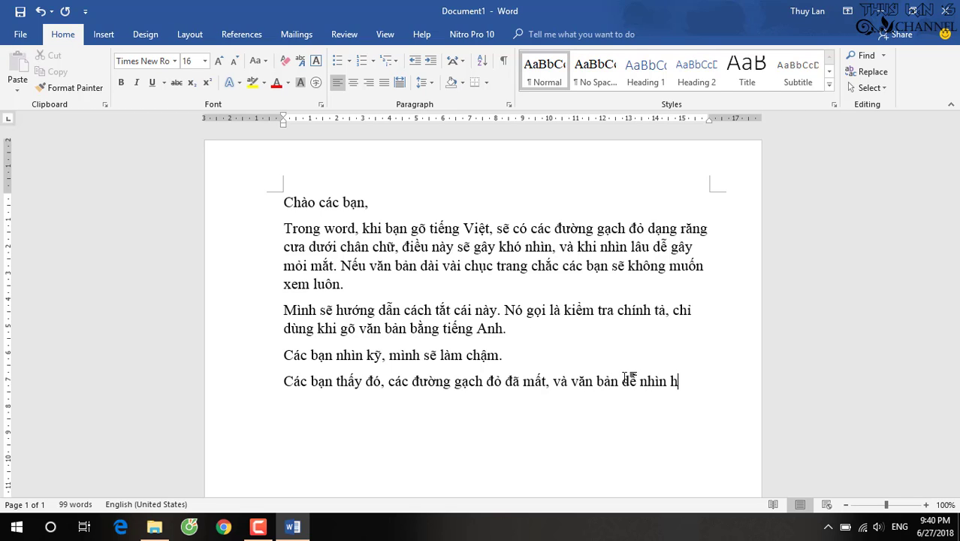
type("ơn nhieều.")
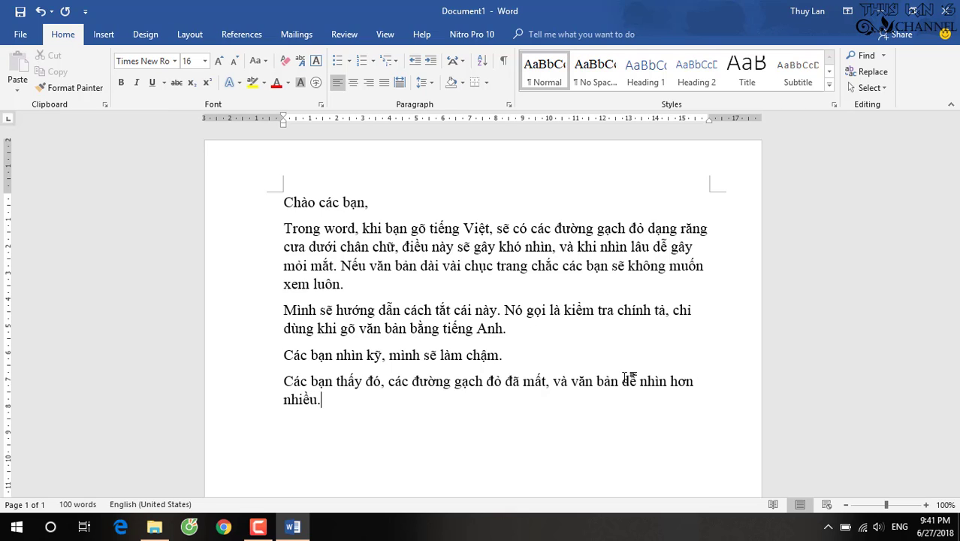
type("Chu")
type("úc các bạn t")
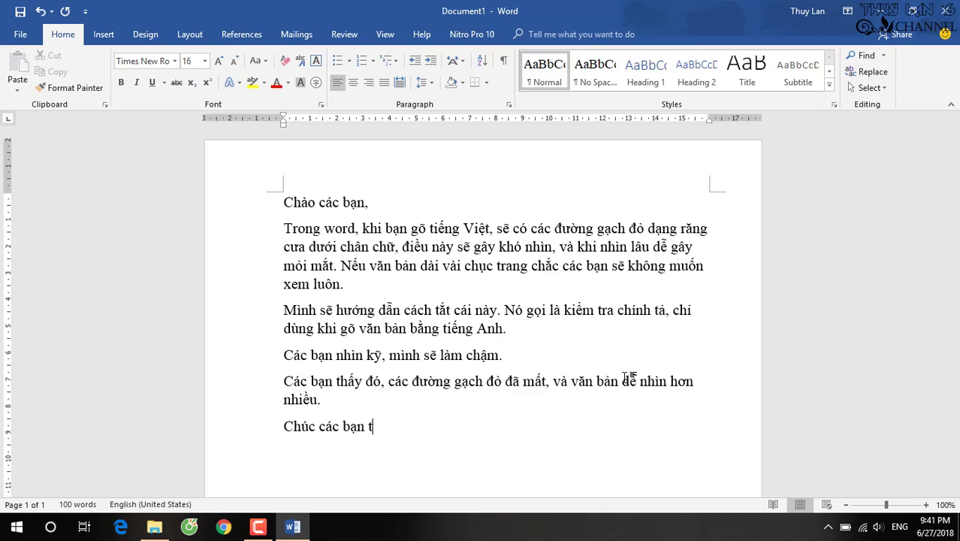
type("hành cong")
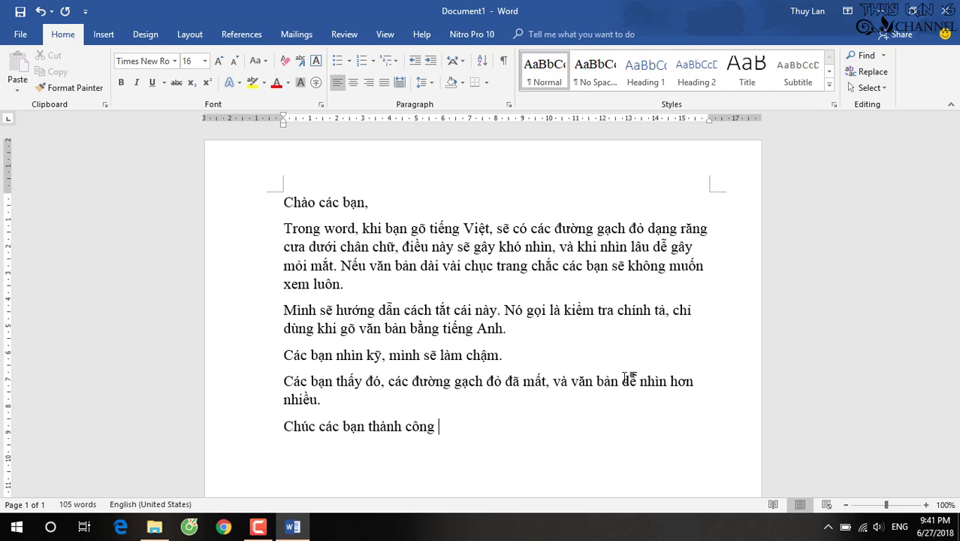
type(")")
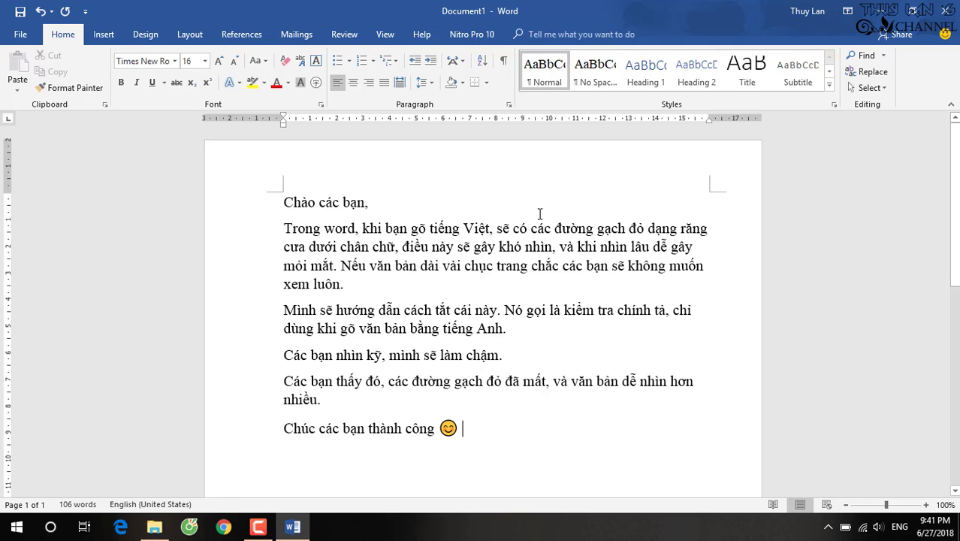
left_click(257, 526)
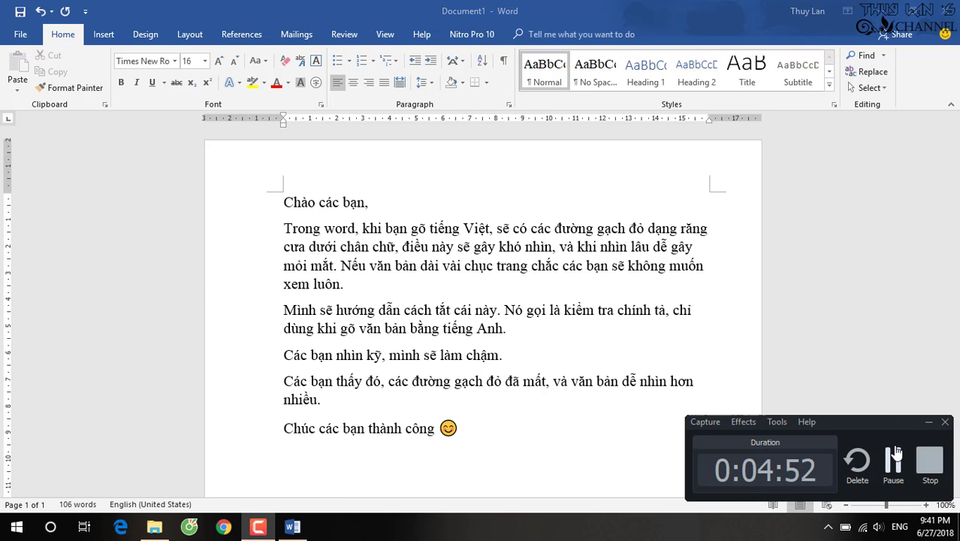
left_click(929, 466)
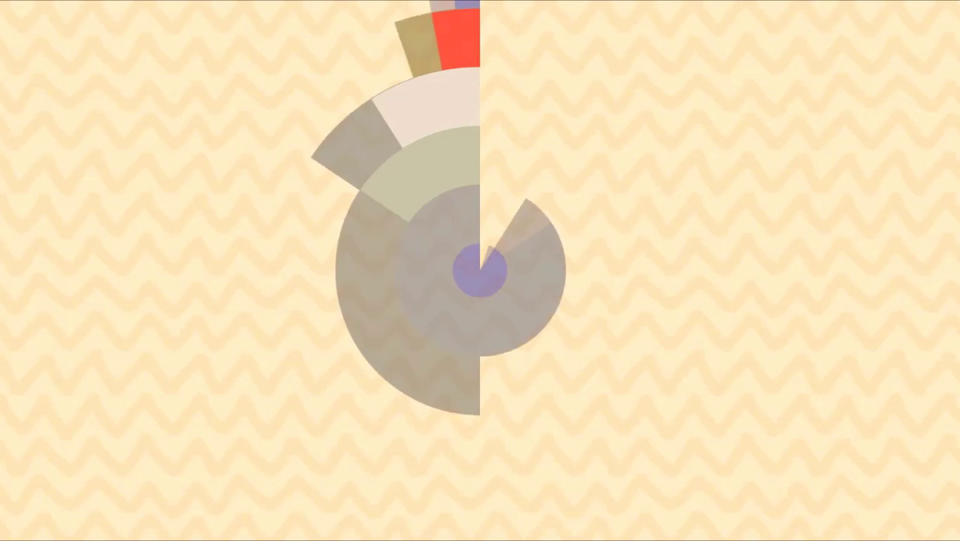